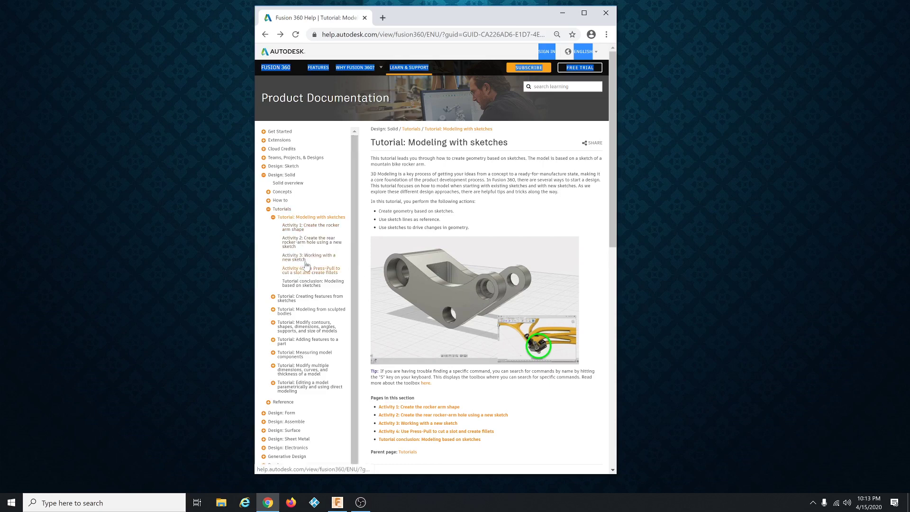
Switch to Fusion 360 and open the 04_Model_from_sketch design from the Modeling folder of the Basic Training samples
drag(401, 21, 909, 27)
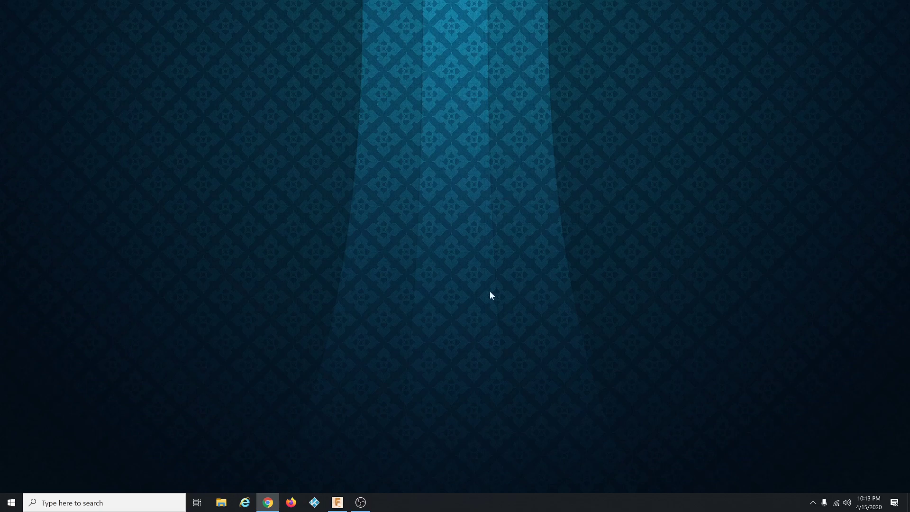
click(337, 502)
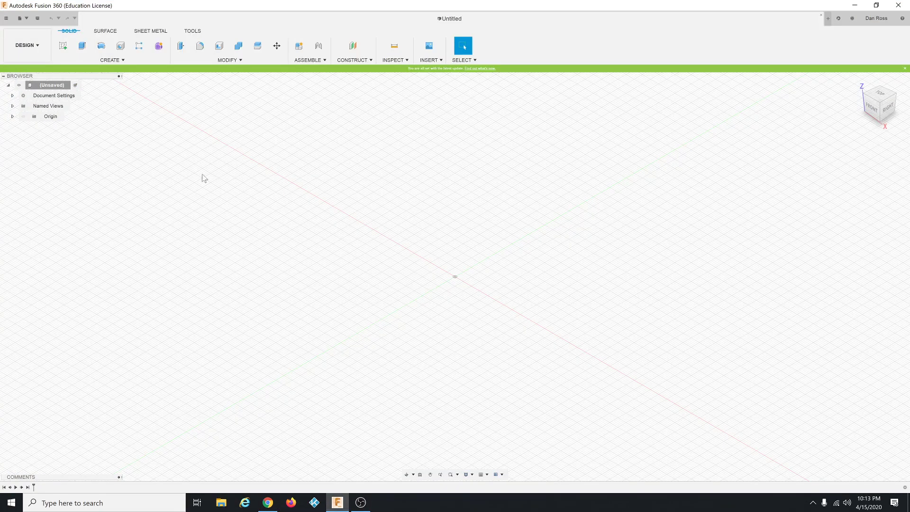
click(6, 19)
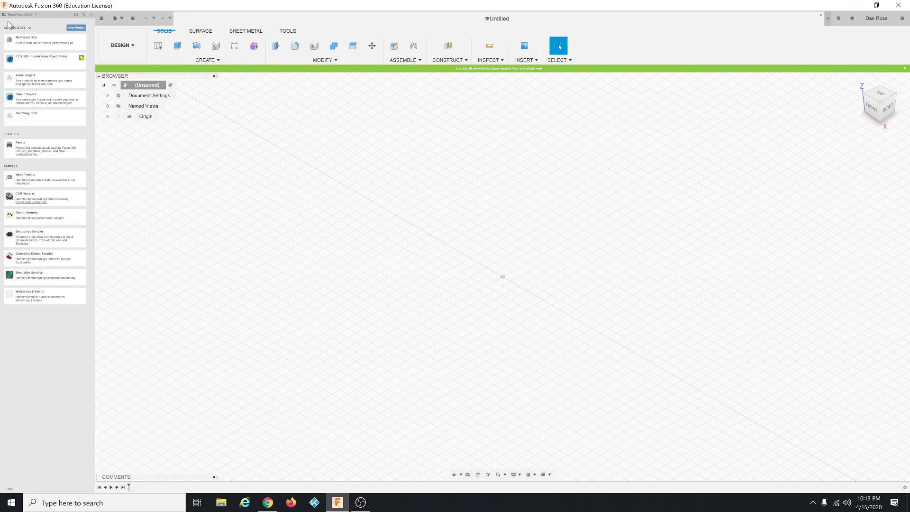
click(38, 184)
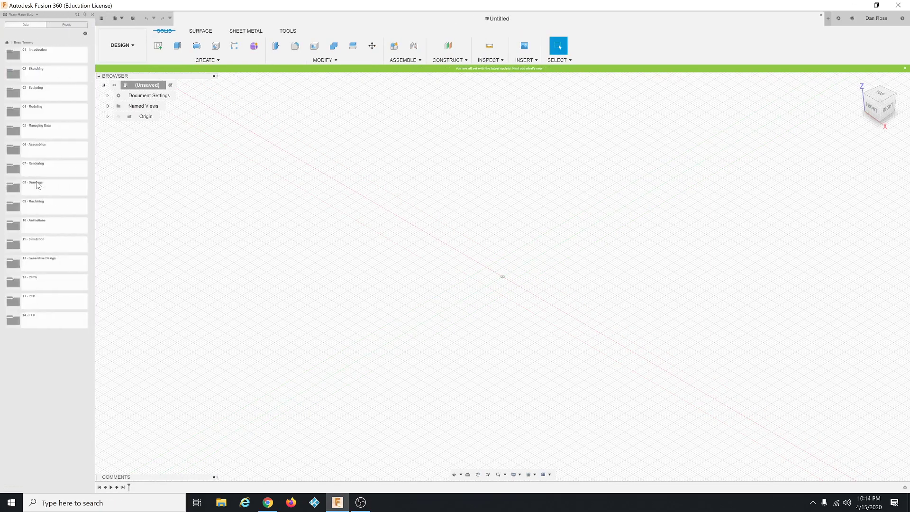
click(48, 110)
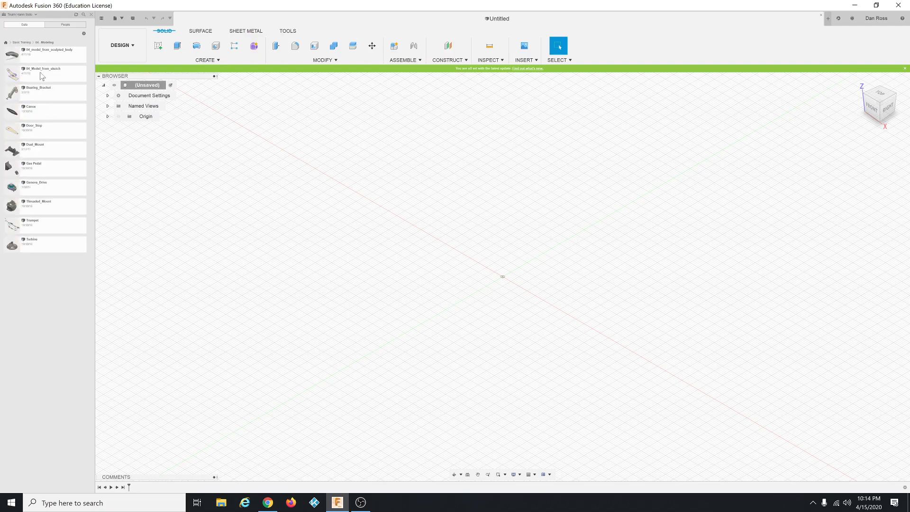
double_click(67, 76)
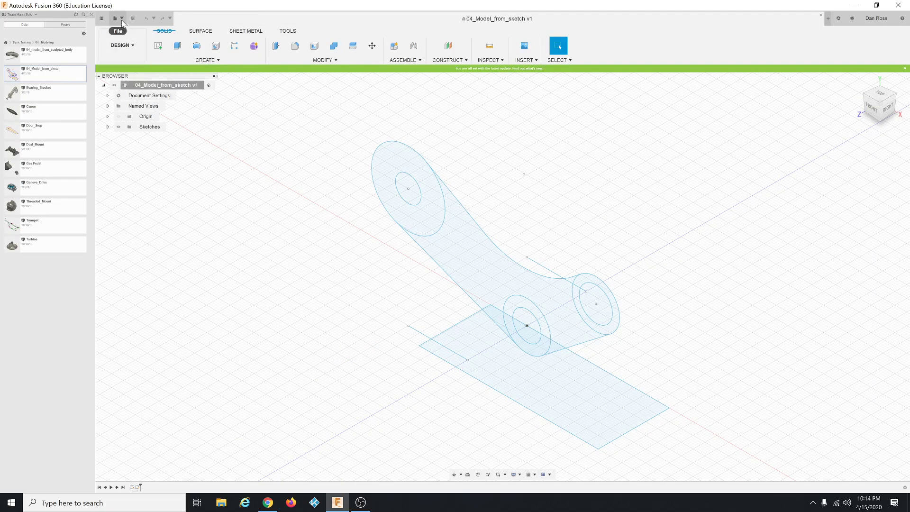
Start saving a copy of the design and create a new project named Solid Tools as its location
click(93, 15)
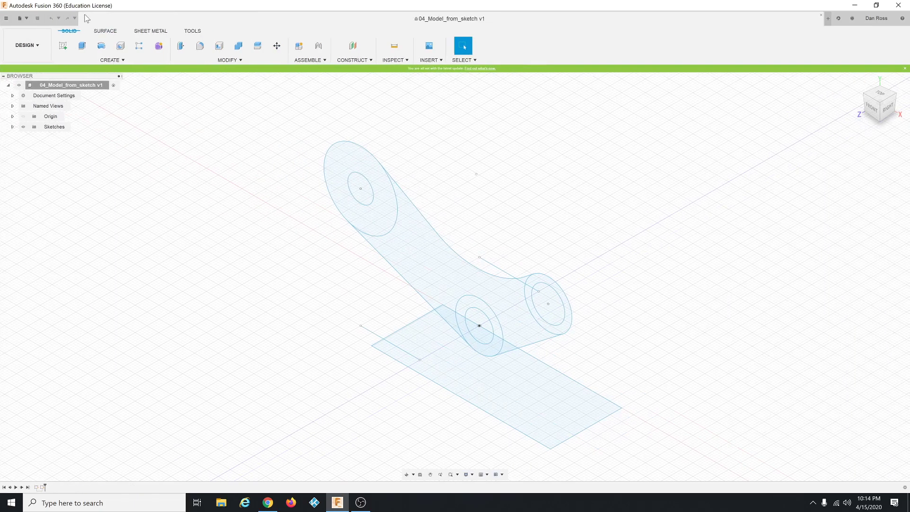
click(27, 18)
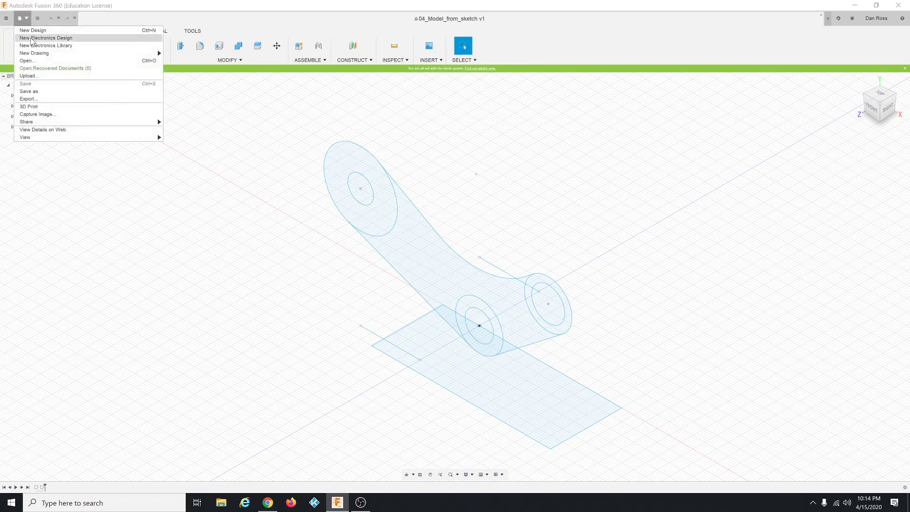
click(29, 91)
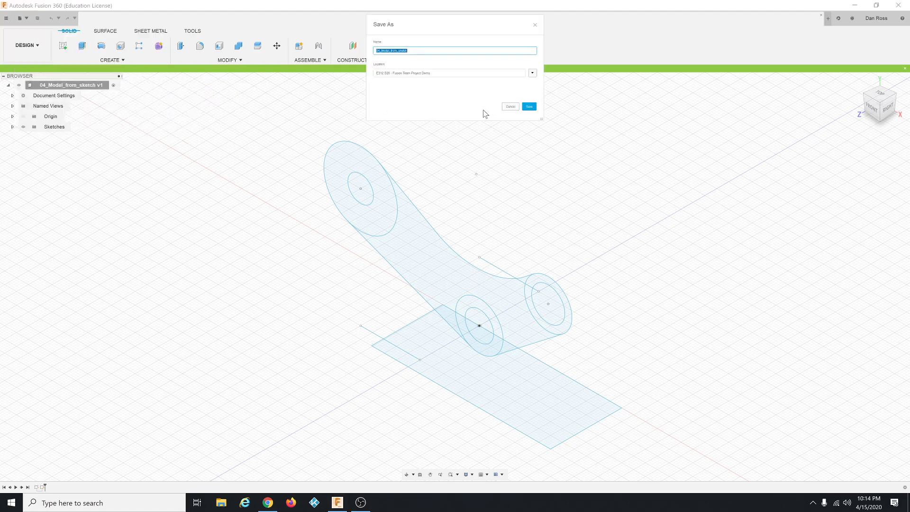
click(532, 74)
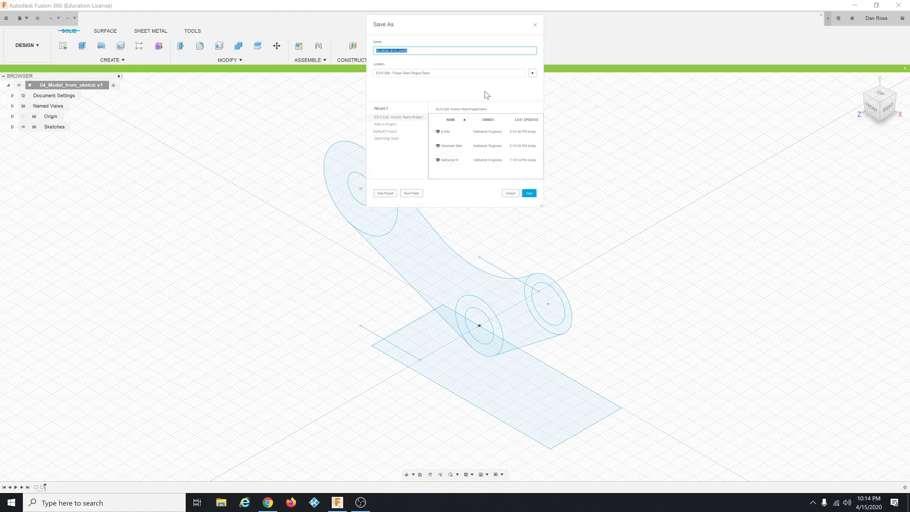
click(389, 194)
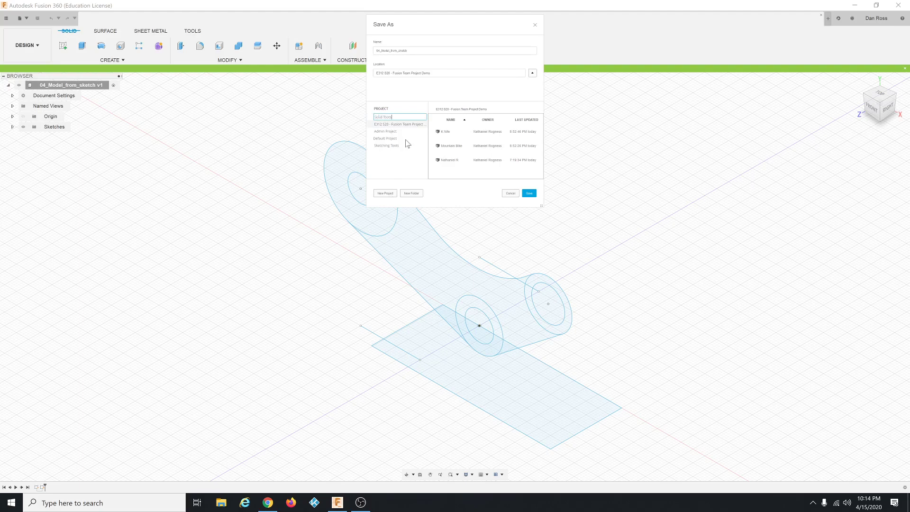
key(Return)
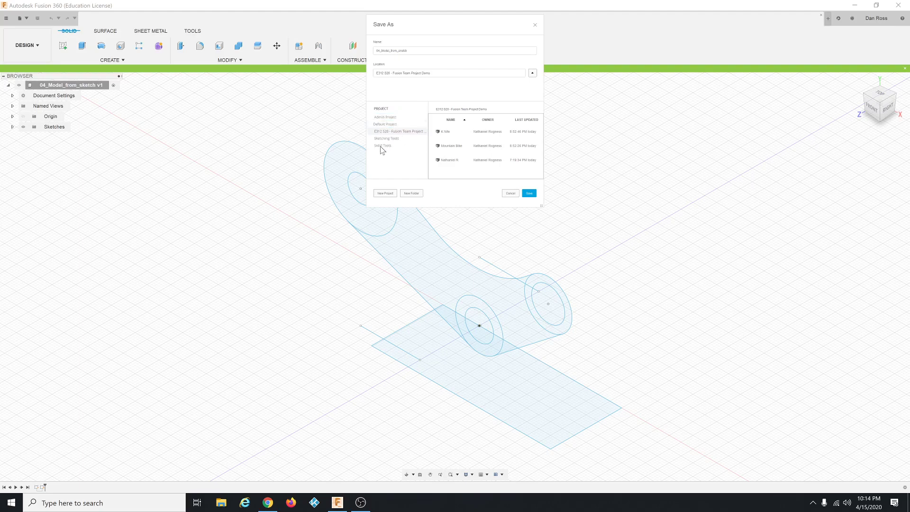
click(382, 147)
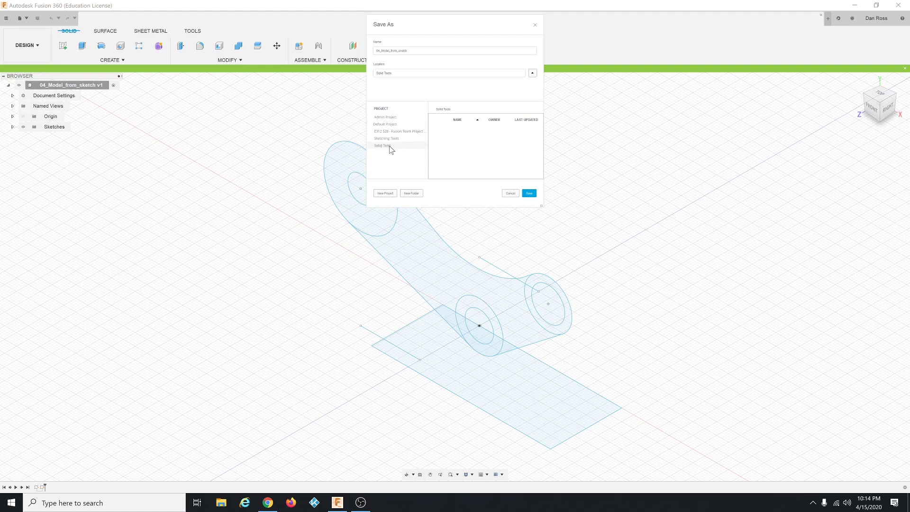
Name the copy My_04_Model_from_sketch and save it
click(391, 51)
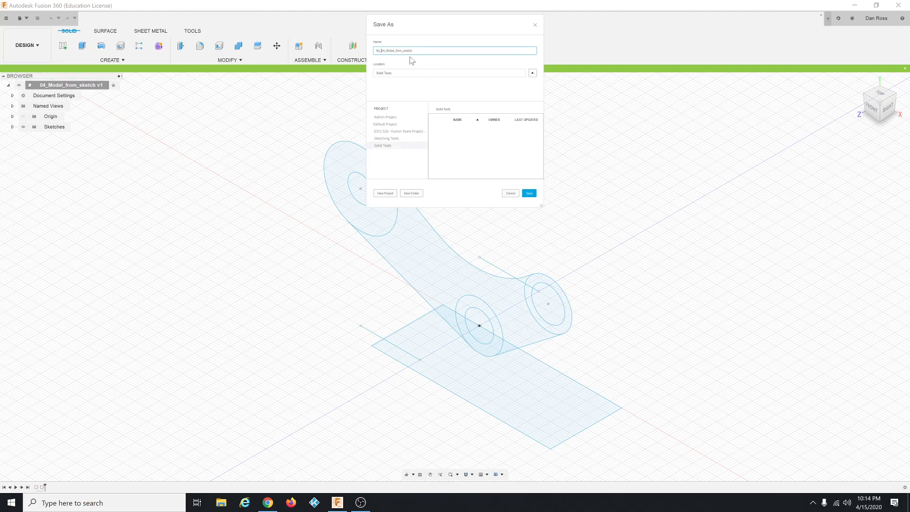
key(ctrl+a)
click(531, 193)
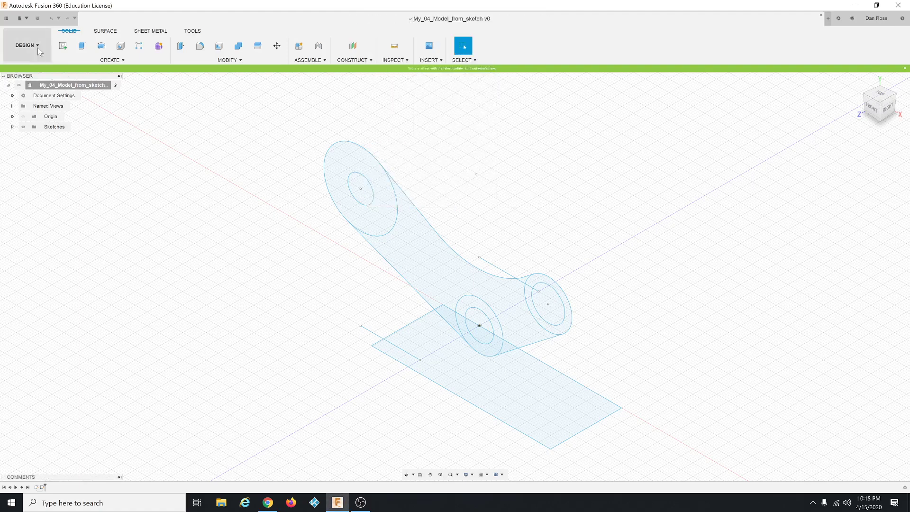
Check the contents of the Solid Tools project for the saved copy, and close the project data
click(7, 19)
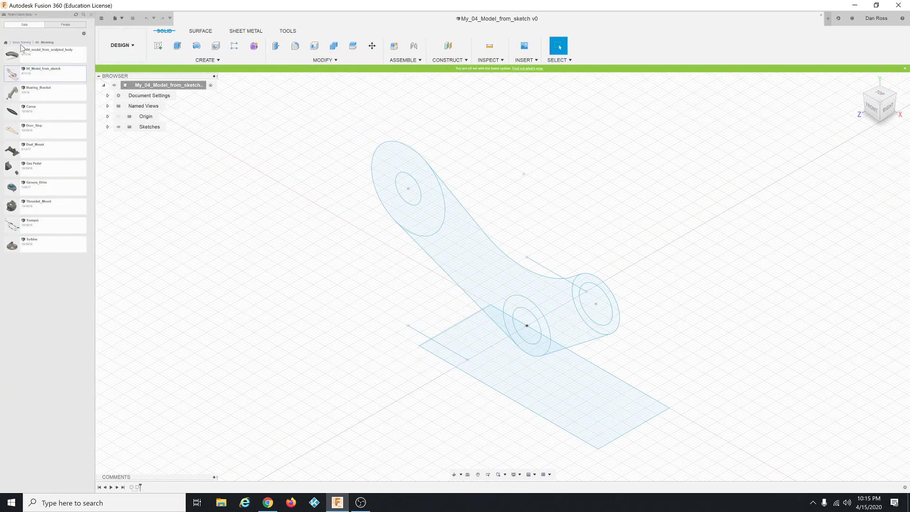
click(6, 43)
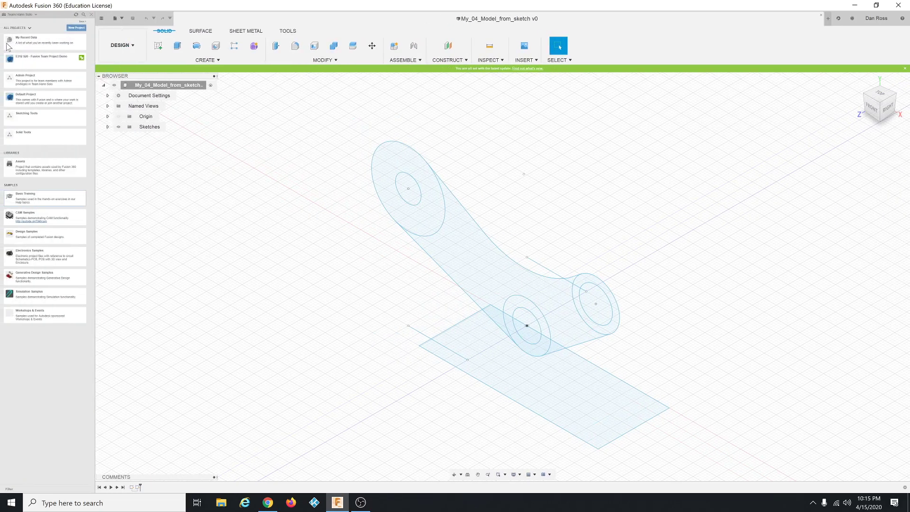
click(46, 141)
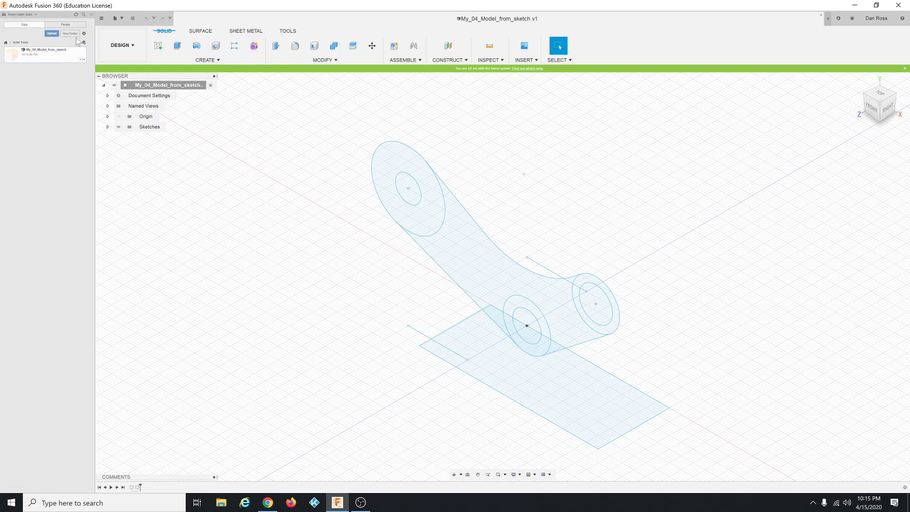
click(92, 15)
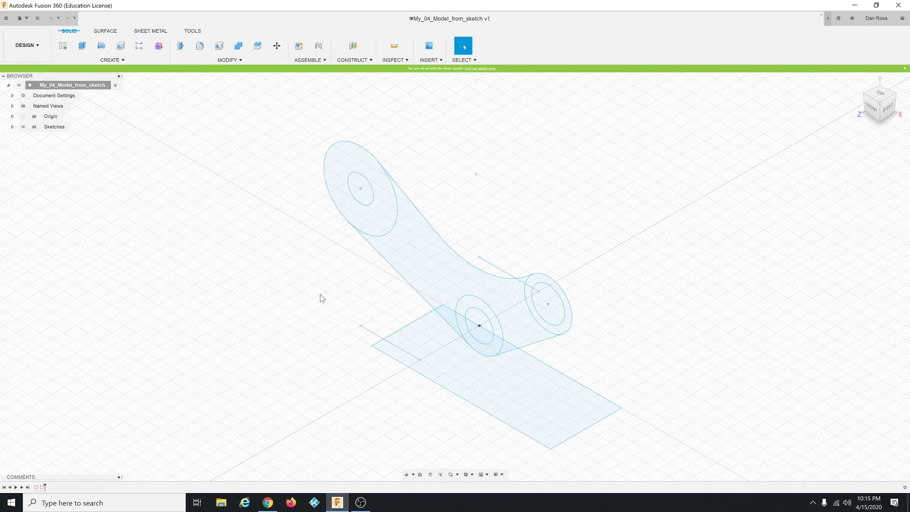
List the design's sketches and highlight Sketch1 and Sketch2 in turn to see which geometry each contains
mouse_move(320, 298)
shift+middle_down()
mouse_move(302, 291)
mouse_move(329, 289)
mouse_move(296, 287)
mouse_move(341, 295)
mouse_move(300, 282)
mouse_move(331, 288)
mouse_move(301, 284)
mouse_move(321, 290)
shift+middle_up()
key(Escape)
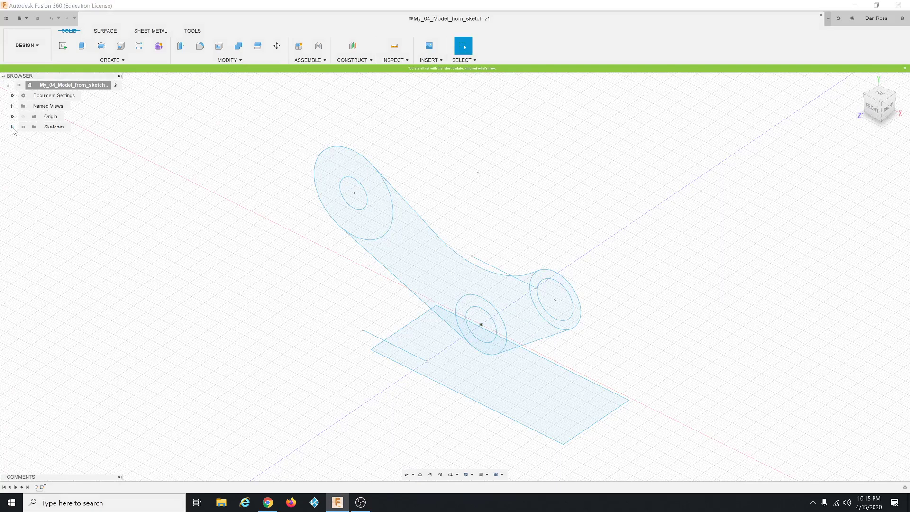
click(12, 127)
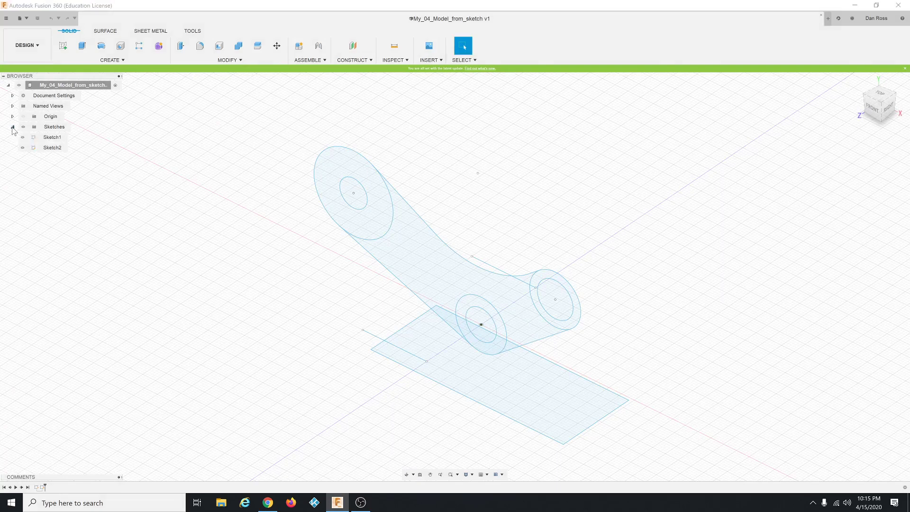
click(67, 137)
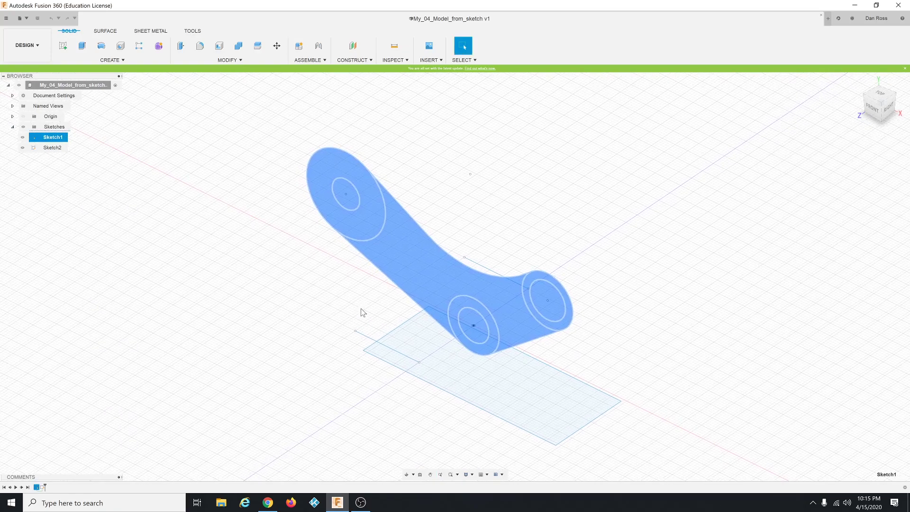
mouse_move(361, 313)
shift+middle_down()
mouse_move(340, 307)
mouse_move(357, 309)
shift+middle_up()
key(Escape)
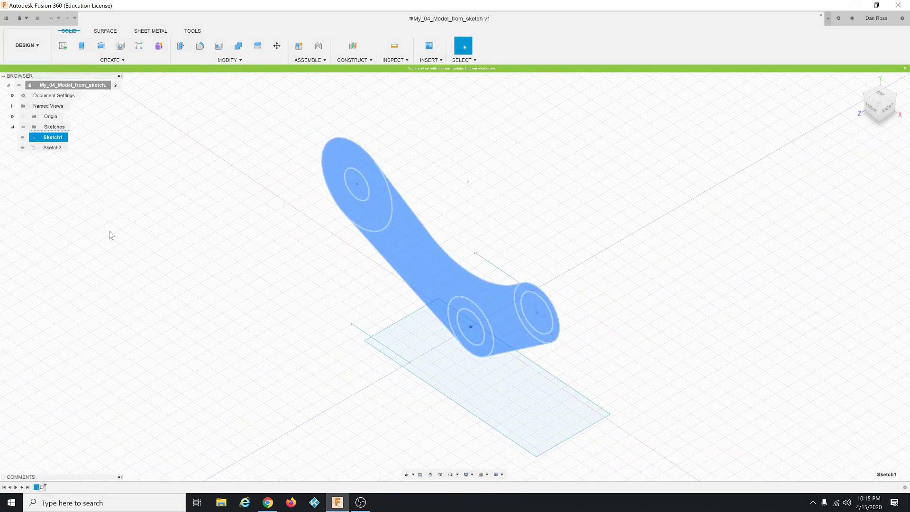
click(53, 147)
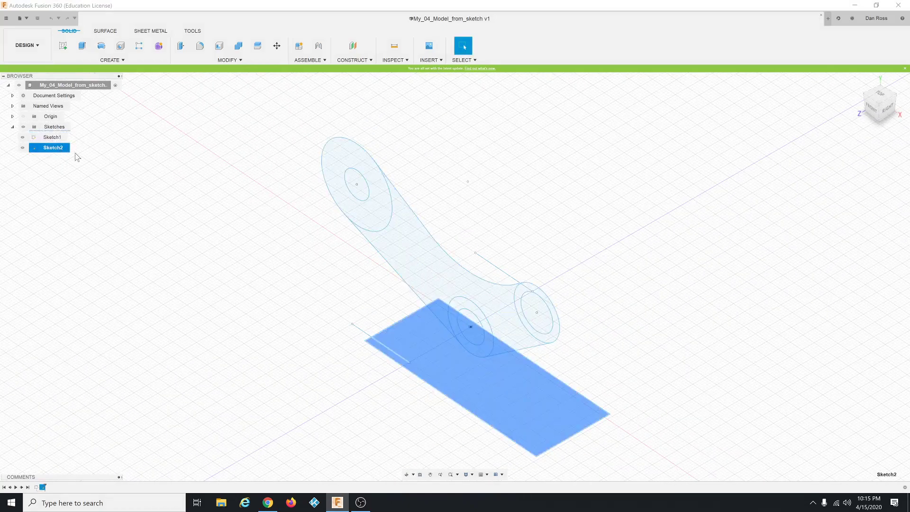
Examine the two short sketch lines and the rectangular profile beneath the rocker arm from several angles
click(496, 269)
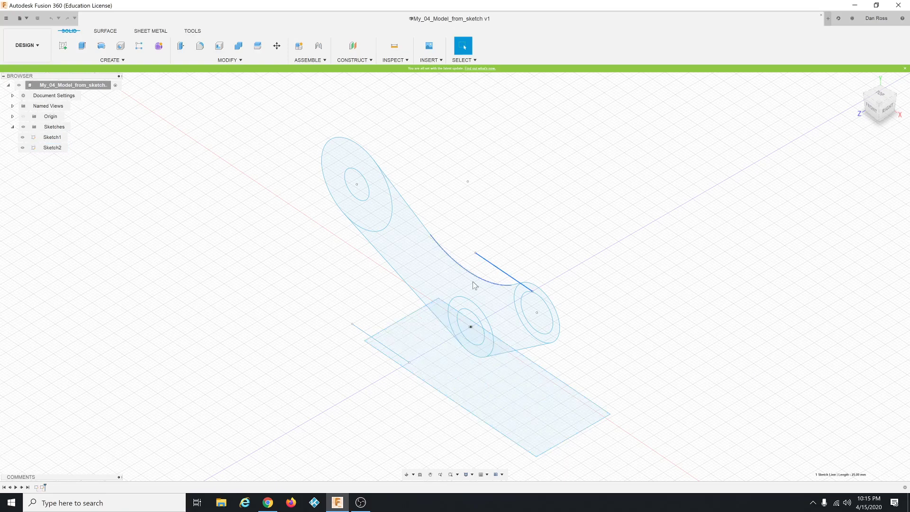
click(363, 330)
mouse_move(379, 313)
shift+middle_down()
mouse_move(382, 297)
mouse_move(380, 313)
shift+middle_up()
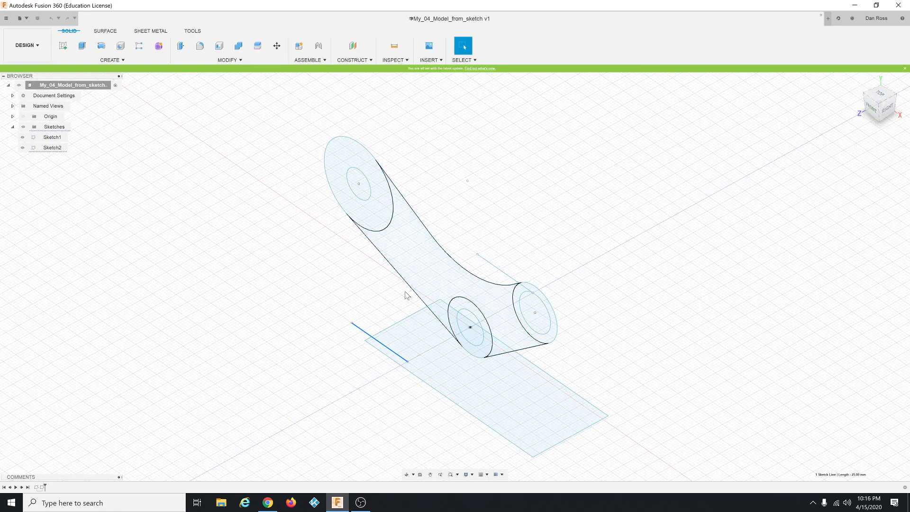
mouse_move(372, 300)
shift+middle_down()
mouse_move(372, 281)
mouse_move(403, 355)
shift+middle_up()
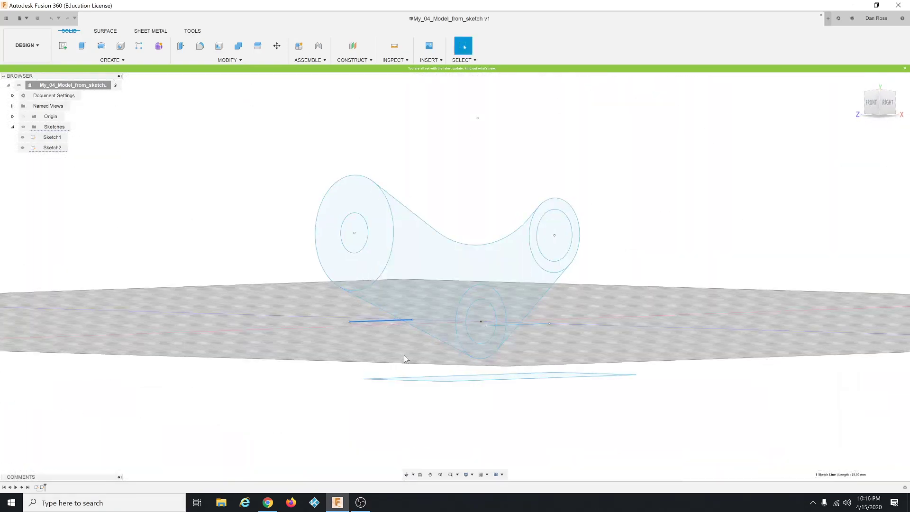
click(444, 378)
click(446, 379)
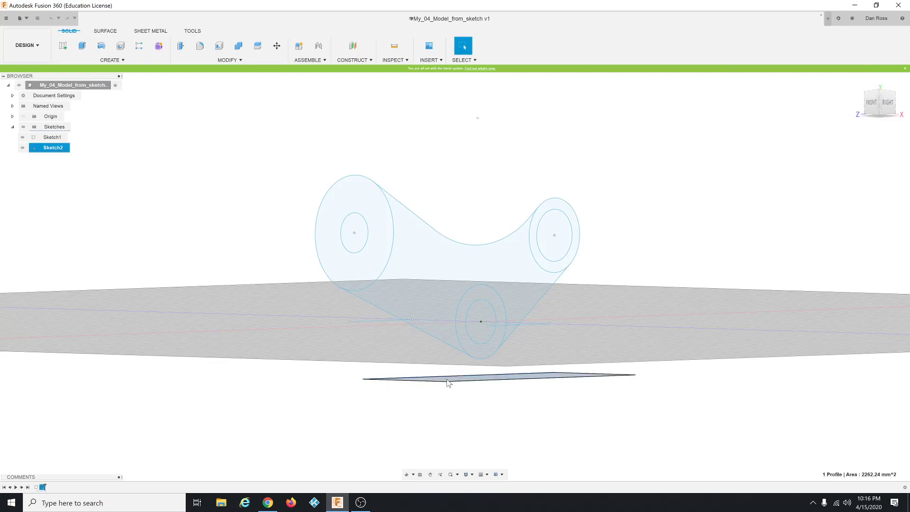
shift+middle_drag(315, 268, 308, 280)
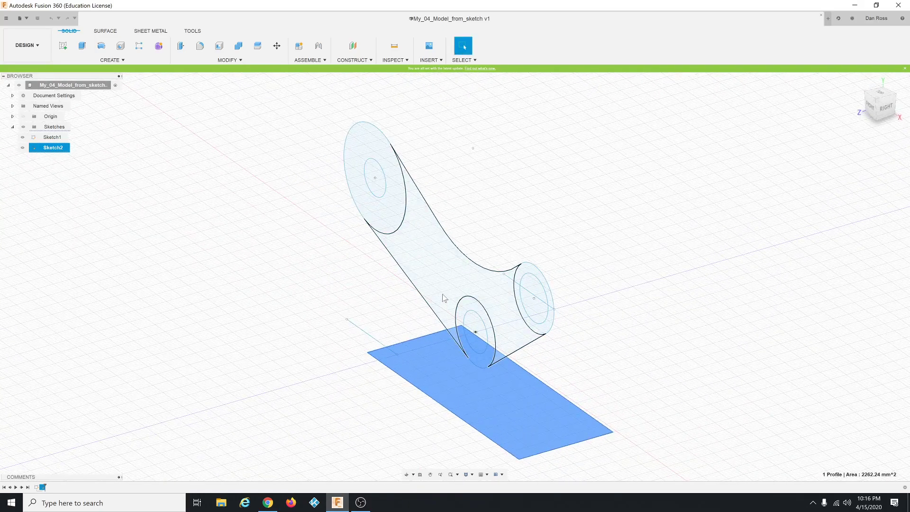
key(Escape)
scroll(576, 248, down, 1)
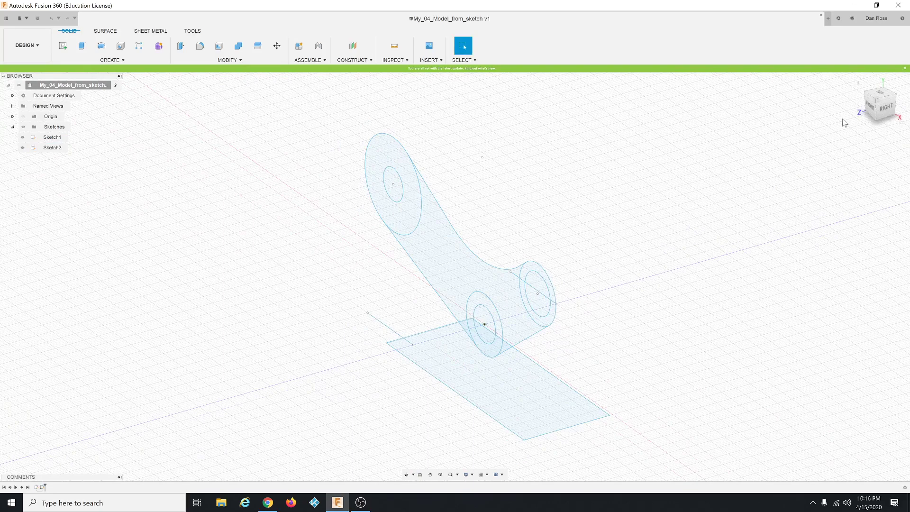
Return to the home view and look at the available view orientation and projection options
click(859, 82)
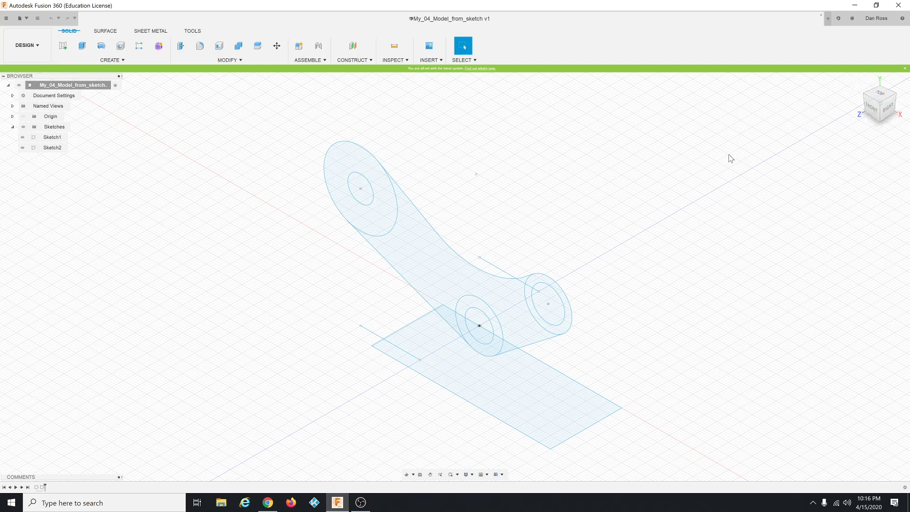
click(902, 125)
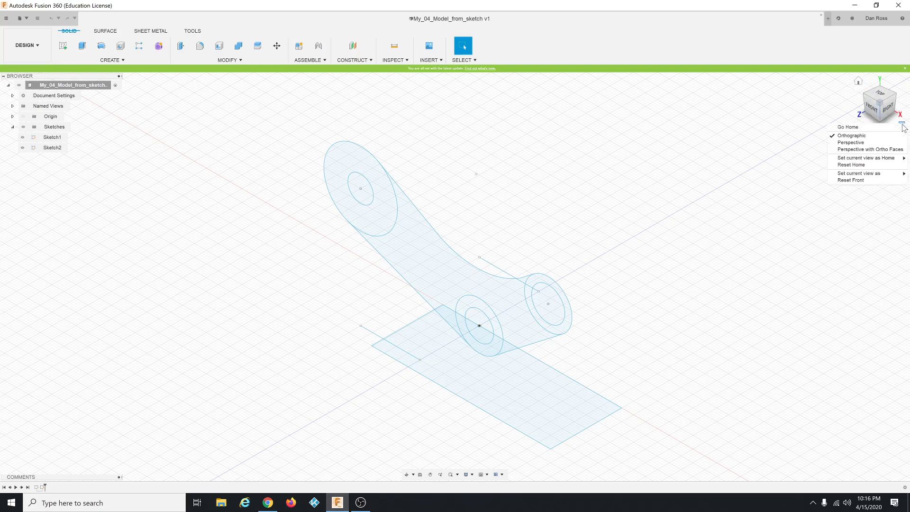
click(861, 83)
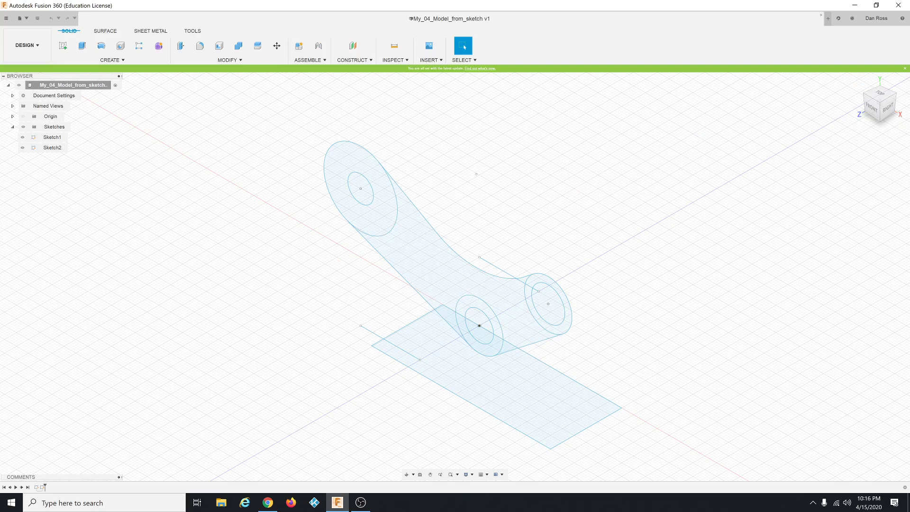
Start a two-sided Extrude of the four rocker arm profiles in Sketch1, leaving out the three inner hole circles
key(alt+Tab)
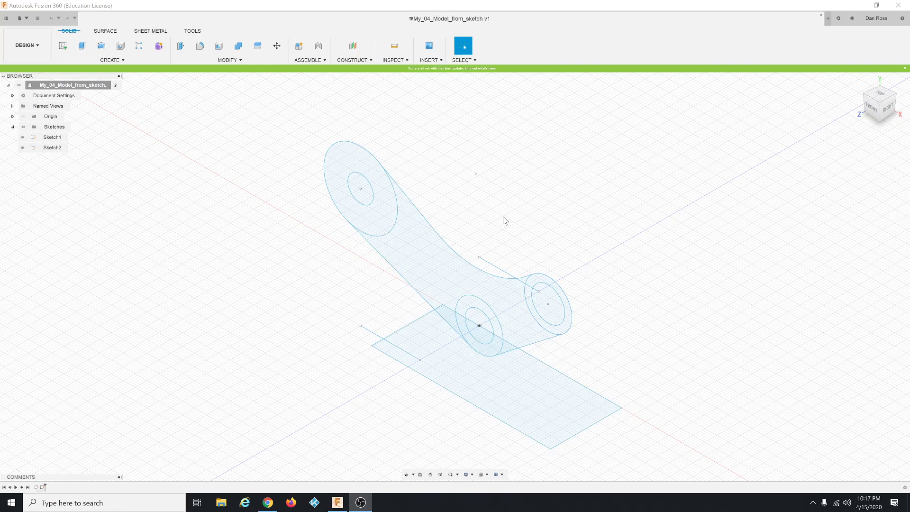
click(391, 215)
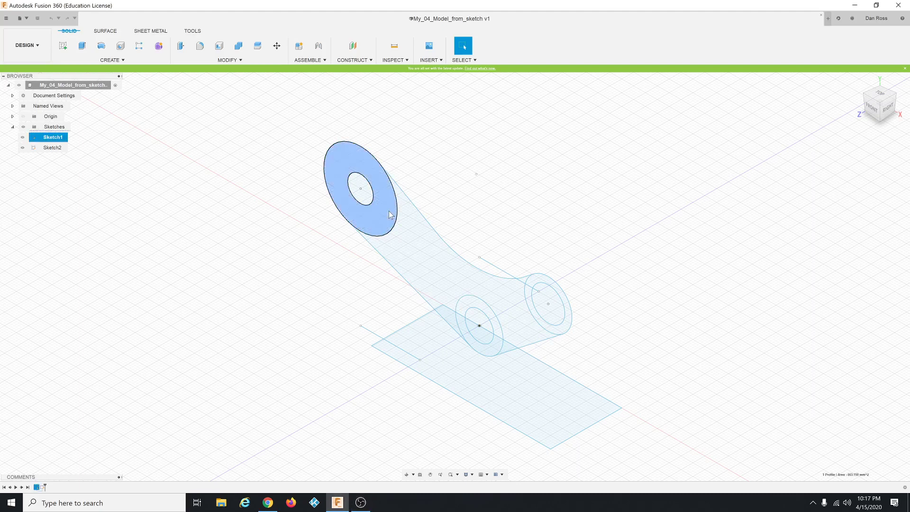
shift+click(426, 248)
shift+click(483, 306)
shift+click(542, 283)
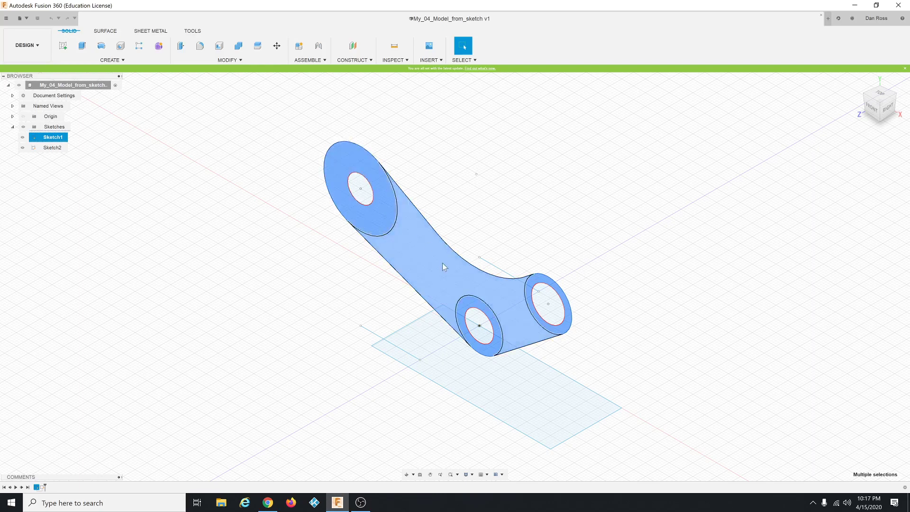
right_click(416, 254)
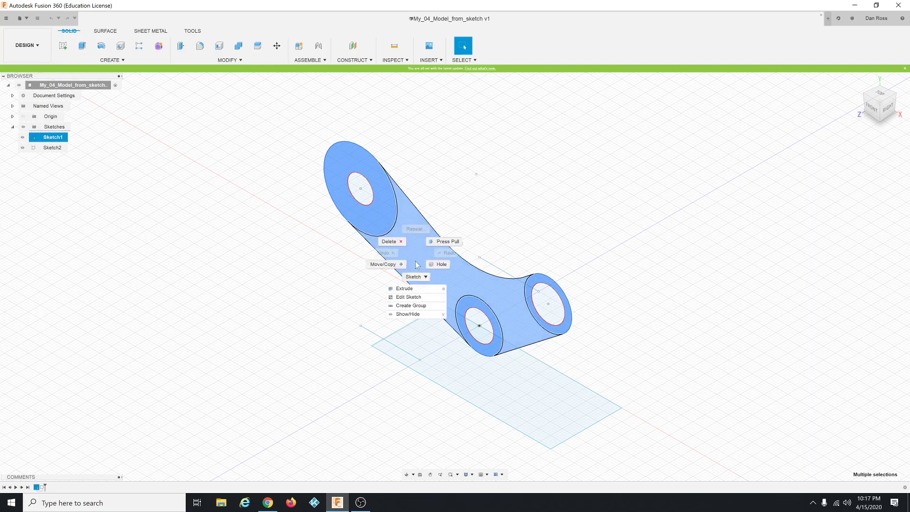
click(415, 289)
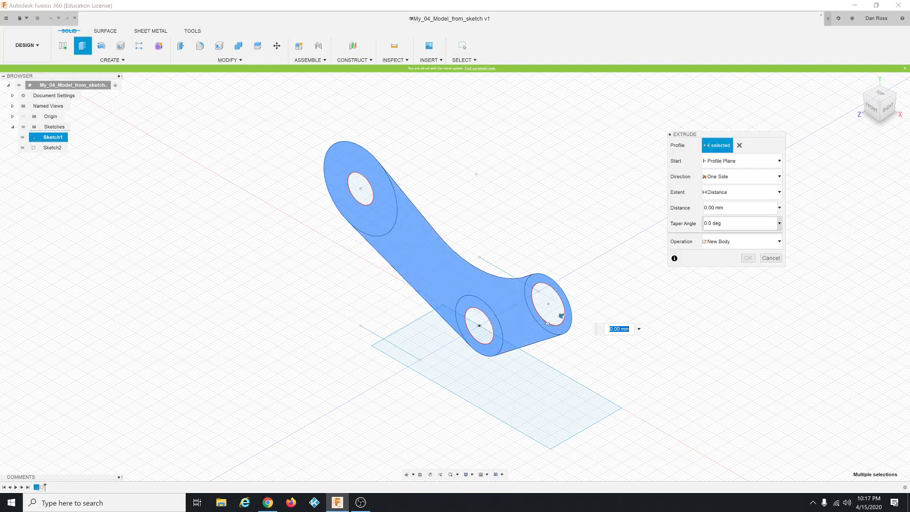
click(779, 178)
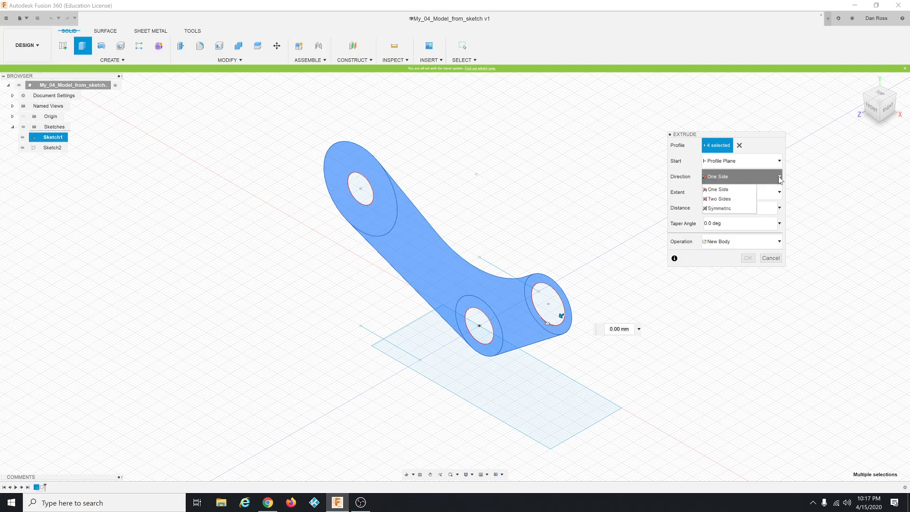
click(734, 199)
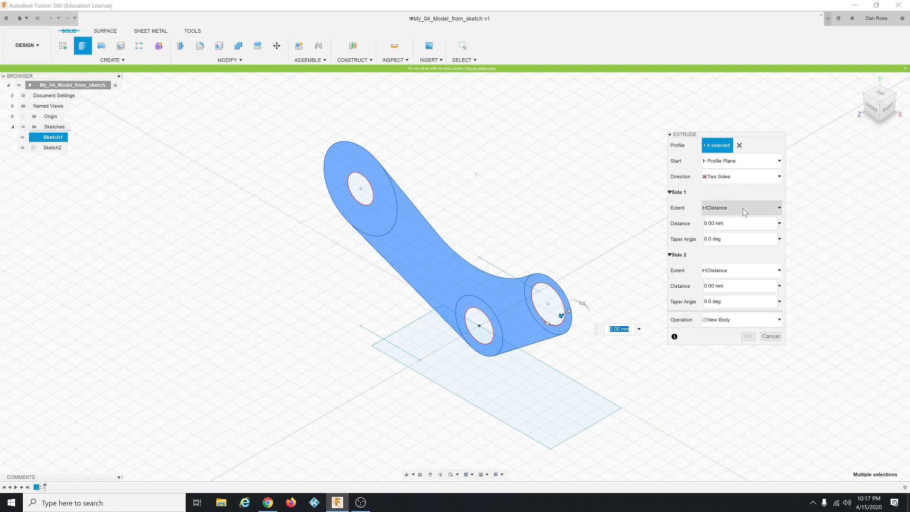
Set both sides' extents to To Object and end side 1 at the outer endpoint of the short sketch line on the front side
click(777, 212)
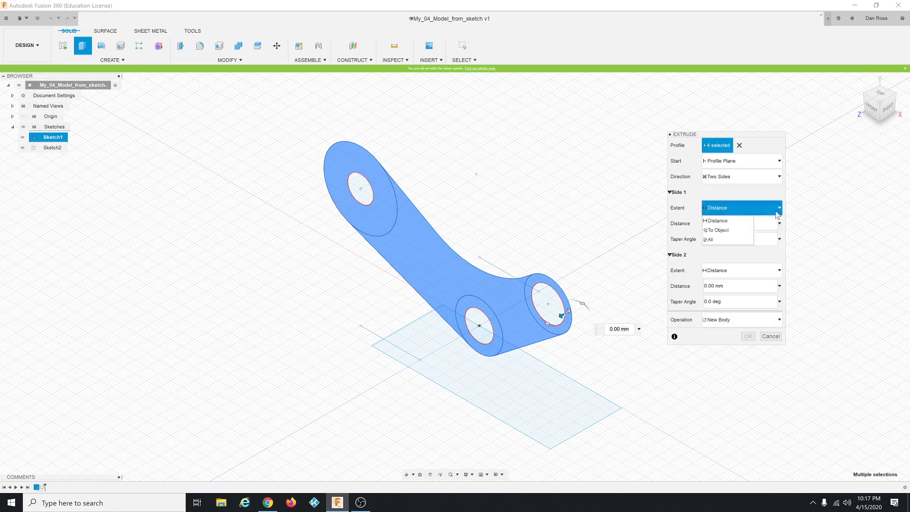
click(735, 230)
click(775, 288)
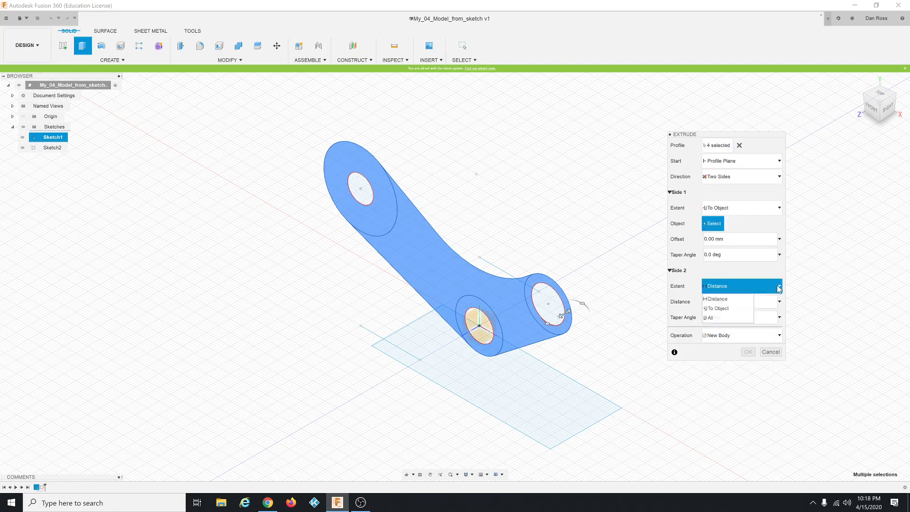
click(732, 308)
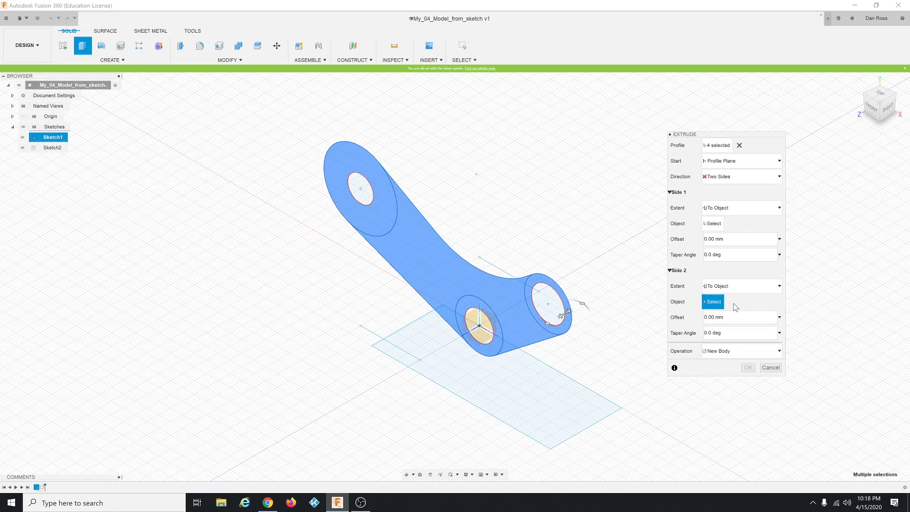
click(720, 226)
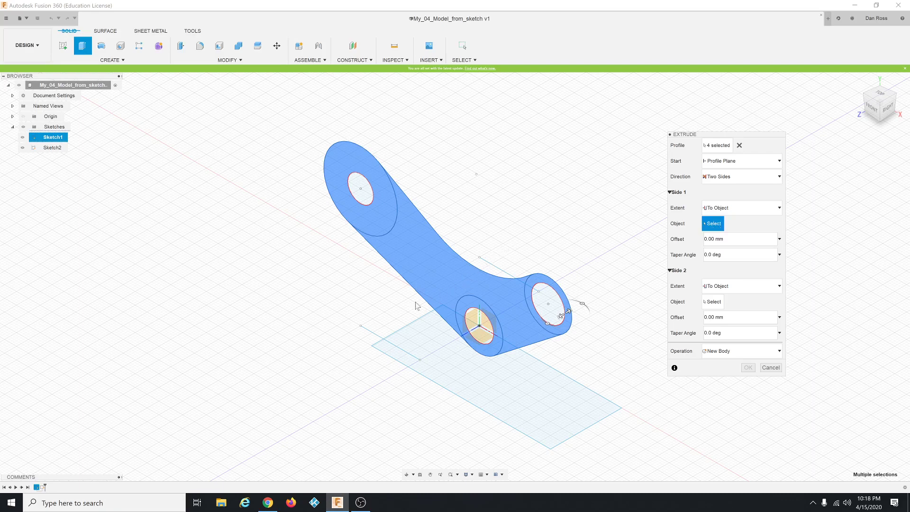
click(361, 327)
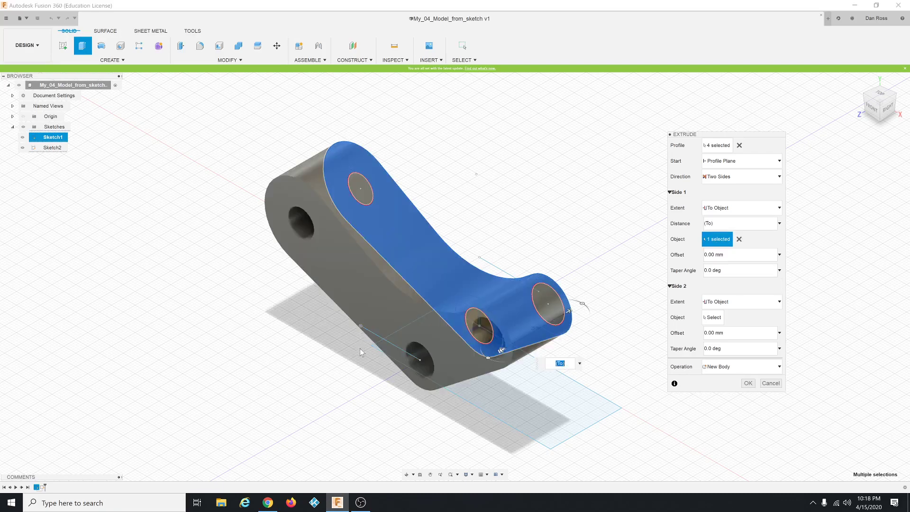
End side 2 at the outer endpoint of the short sketch line behind the profile, finish the new body and restore the home view
shift+middle_drag(341, 392, 308, 379)
click(710, 323)
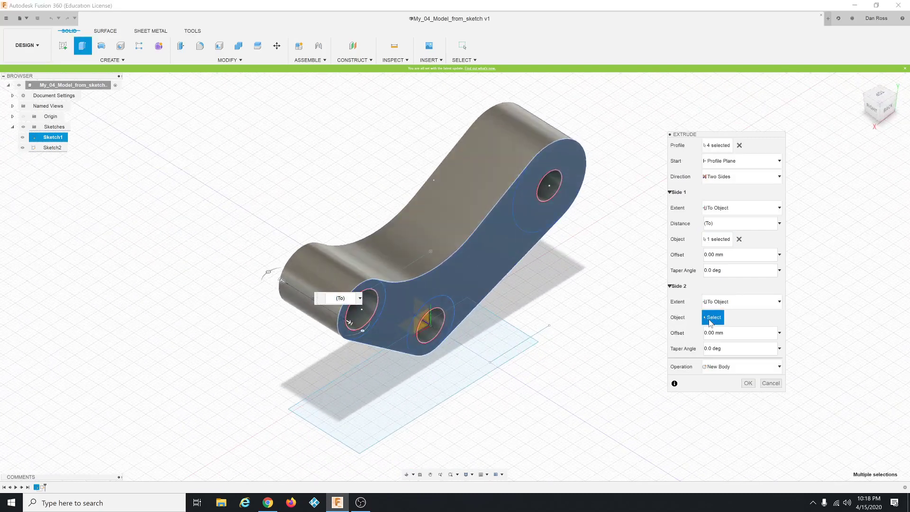
click(548, 326)
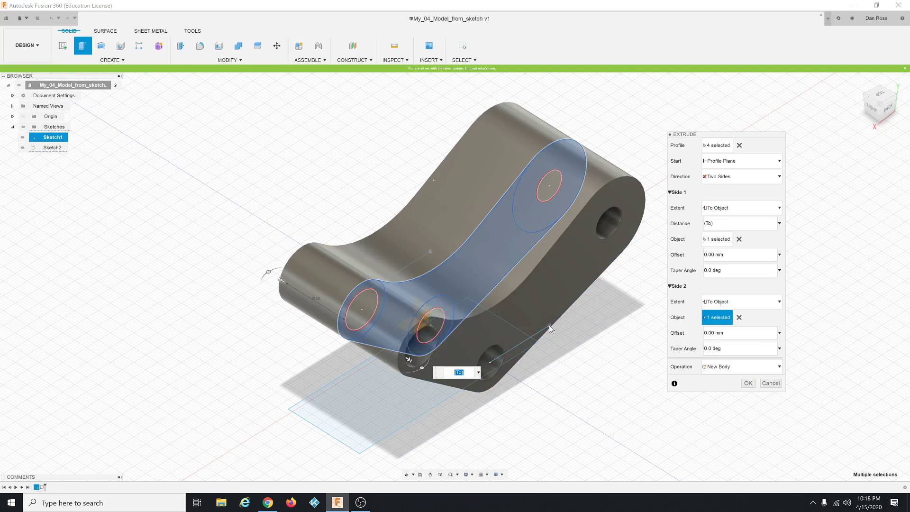
click(747, 384)
mouse_move(593, 341)
shift+middle_down()
mouse_move(569, 321)
mouse_move(656, 325)
mouse_move(574, 336)
mouse_move(567, 320)
mouse_move(646, 321)
mouse_move(628, 334)
shift+middle_up()
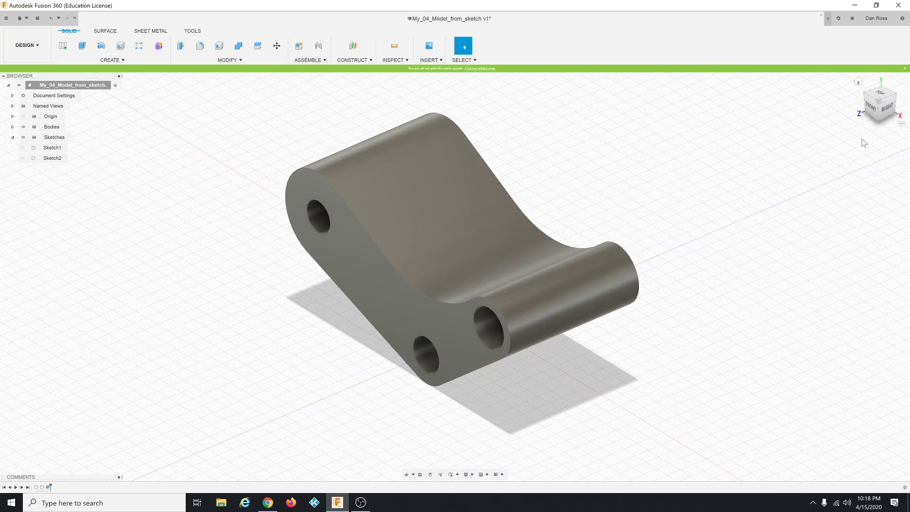
click(858, 81)
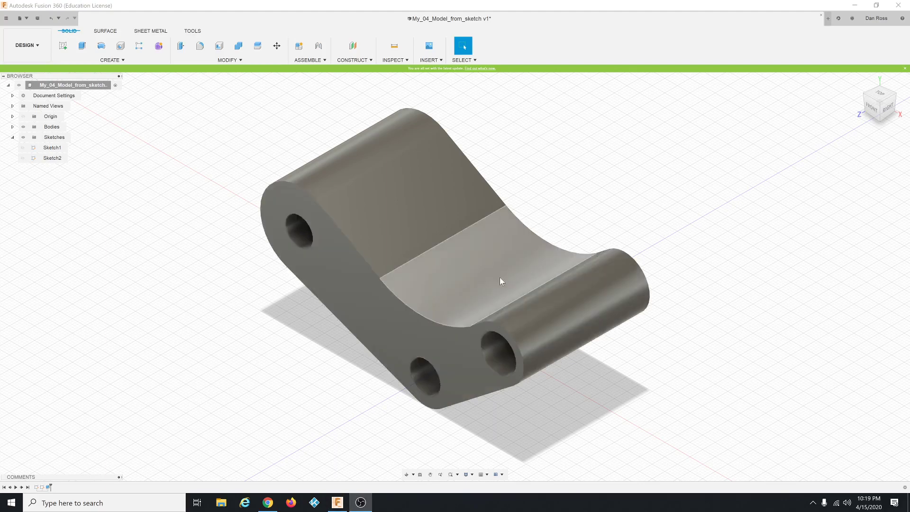
Make Sketch1 and Sketch2 visible again on the extruded rocker arm
click(48, 148)
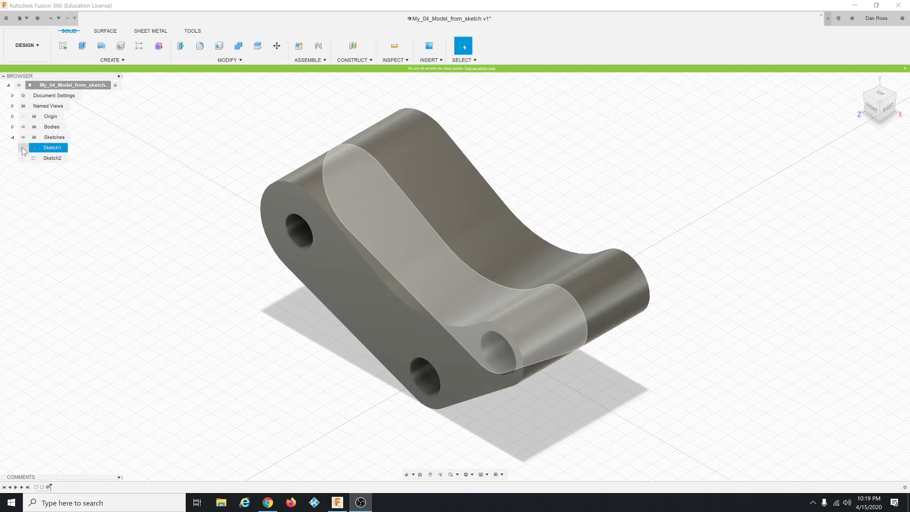
click(22, 149)
click(23, 157)
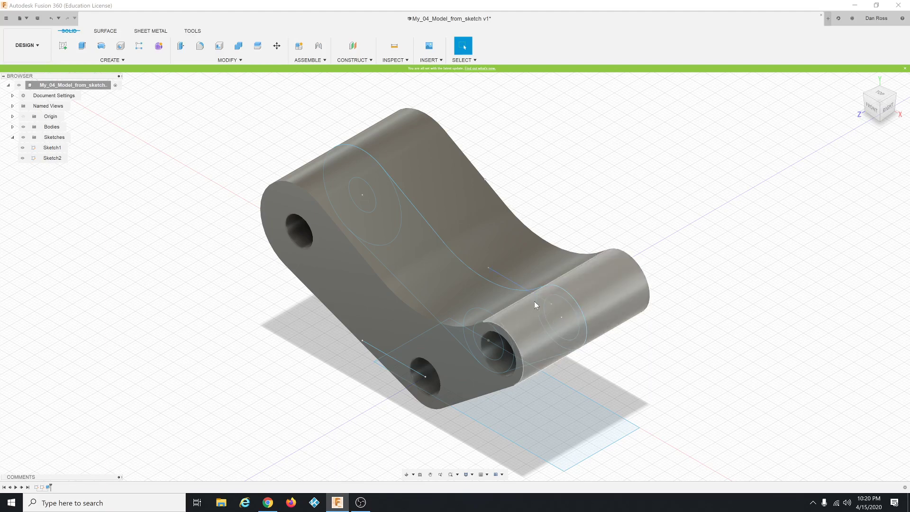
Extrude Sketch1's inner circle profile in the bore of the short arm's end symmetrically by 20 mm per side, joined to the body
click(566, 314)
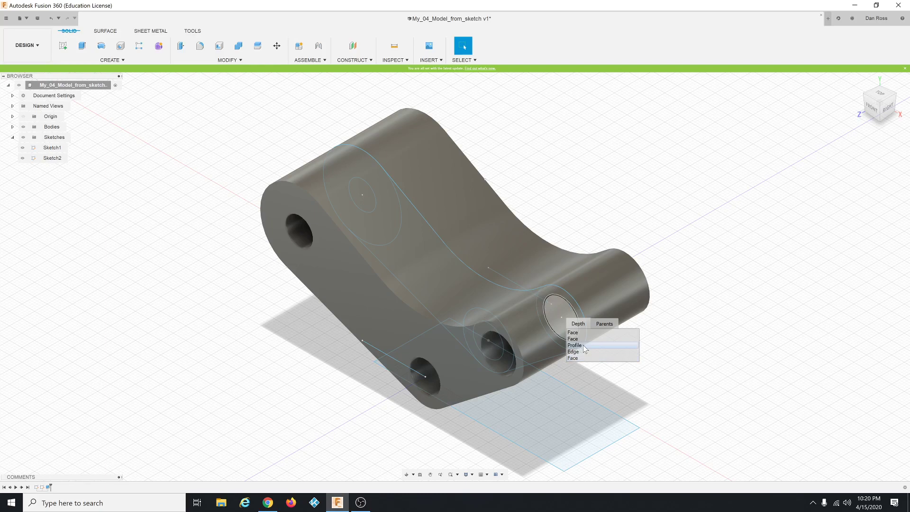
click(574, 345)
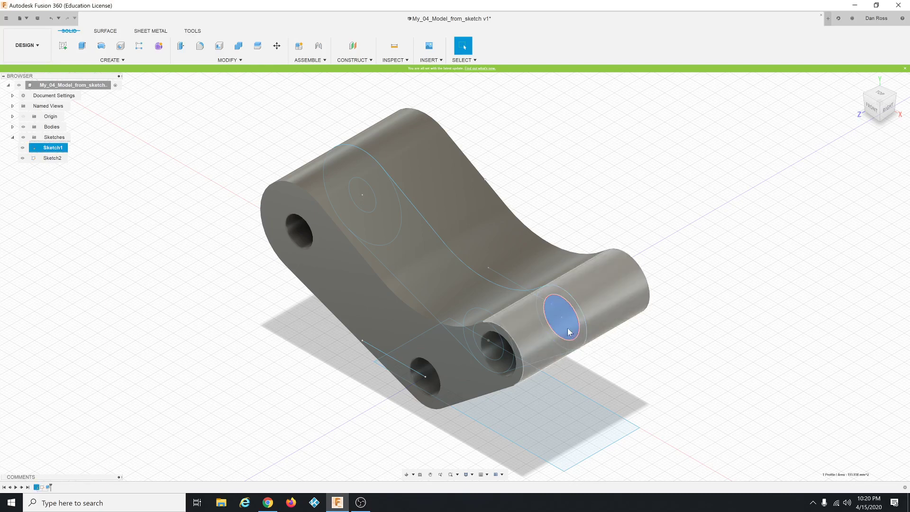
right_click(643, 341)
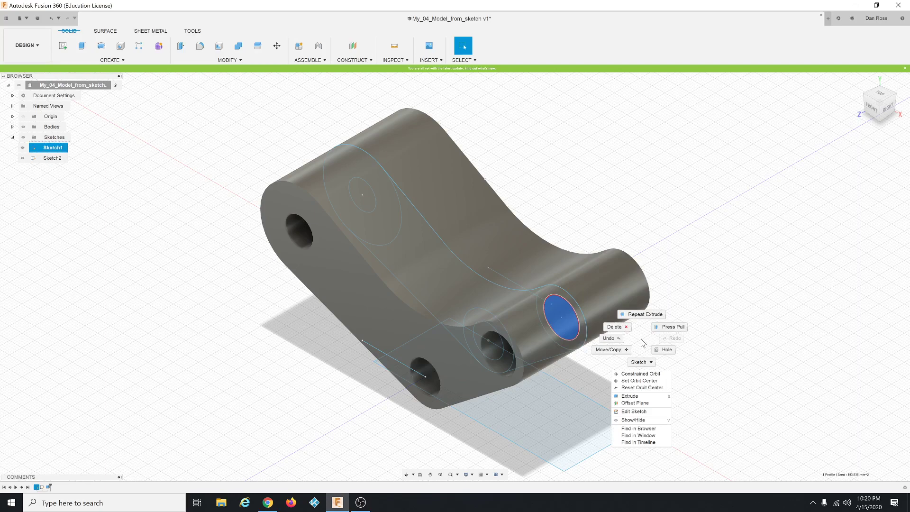
click(630, 397)
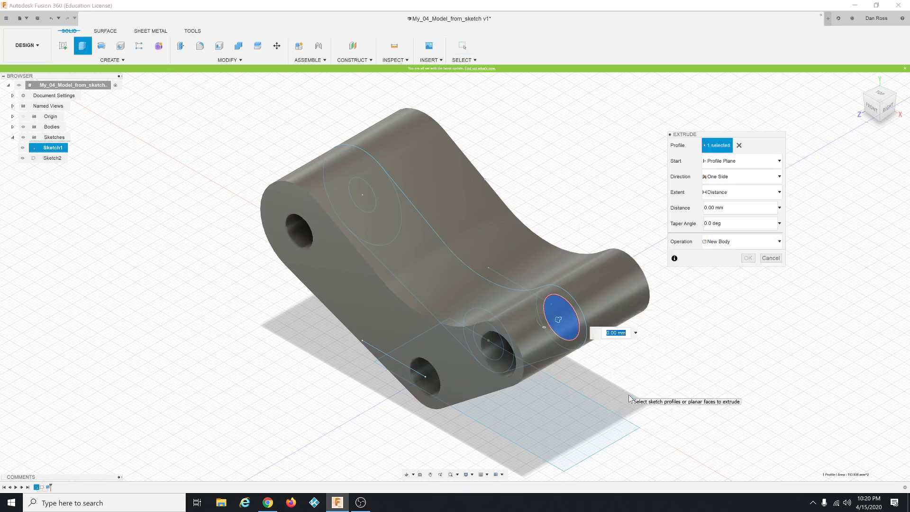
click(777, 177)
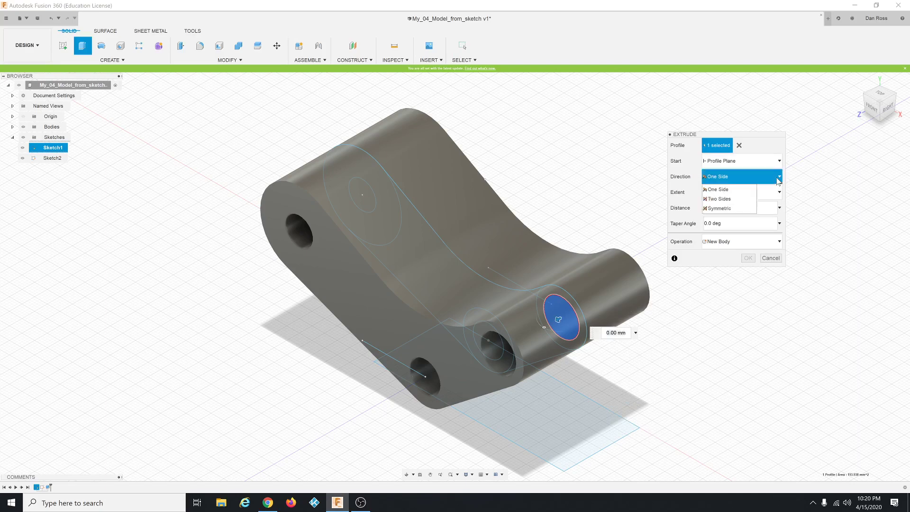
click(726, 209)
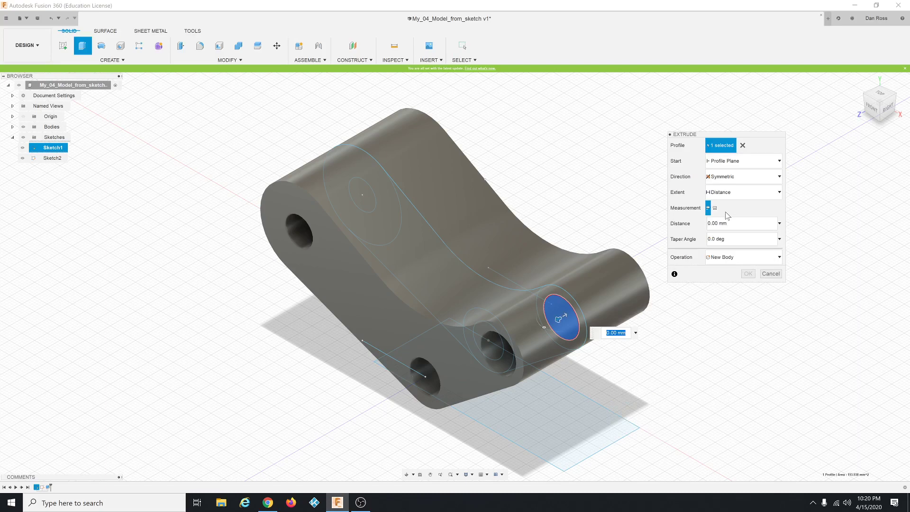
drag(561, 318, 506, 348)
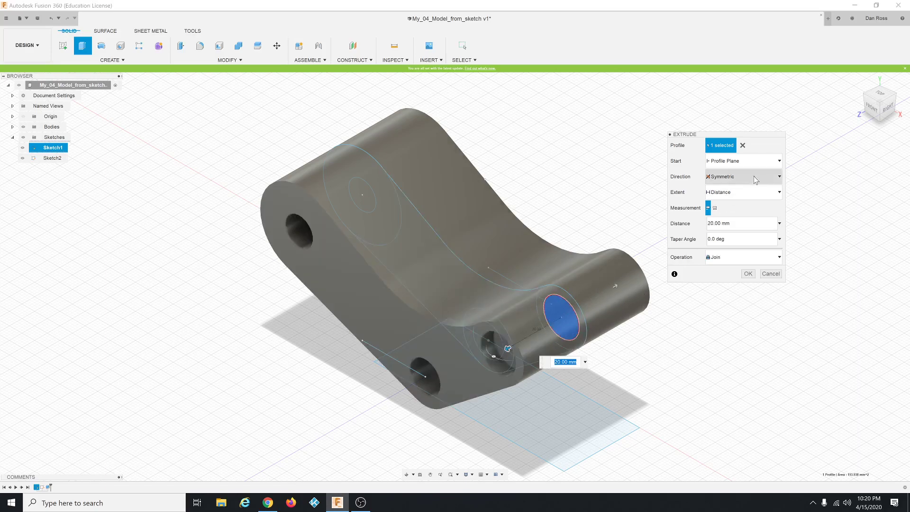
shift+middle_drag(641, 359, 592, 347)
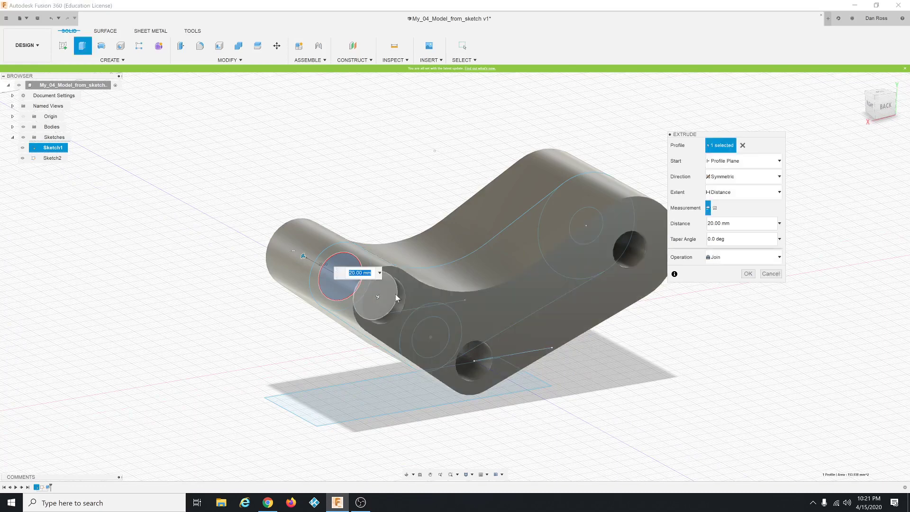
click(749, 274)
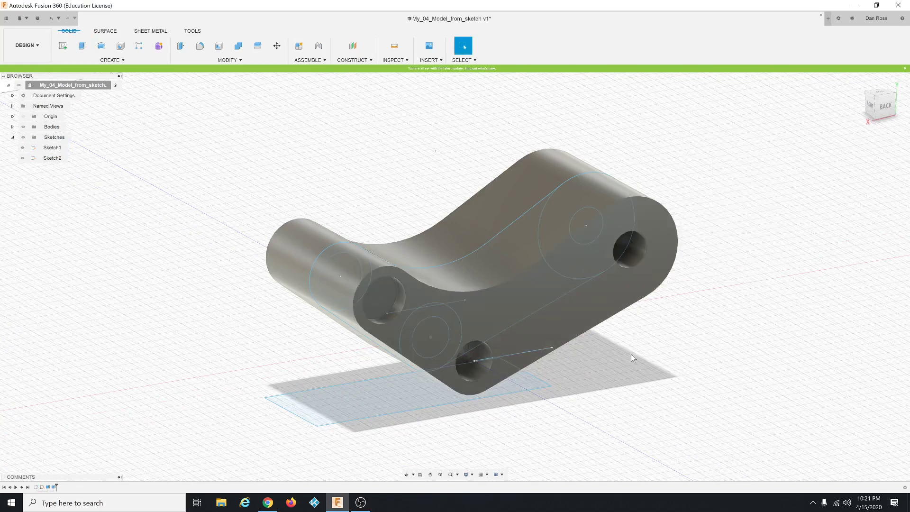
shift+middle_drag(630, 356, 672, 356)
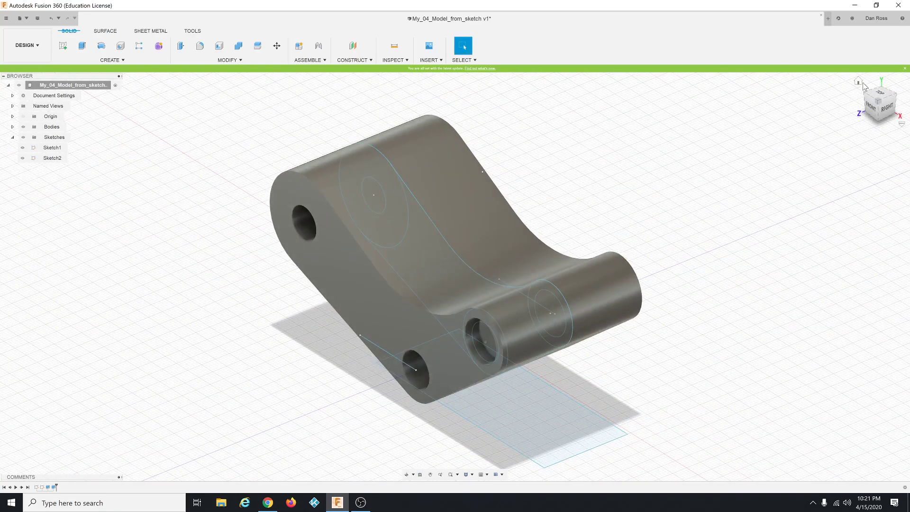
click(859, 84)
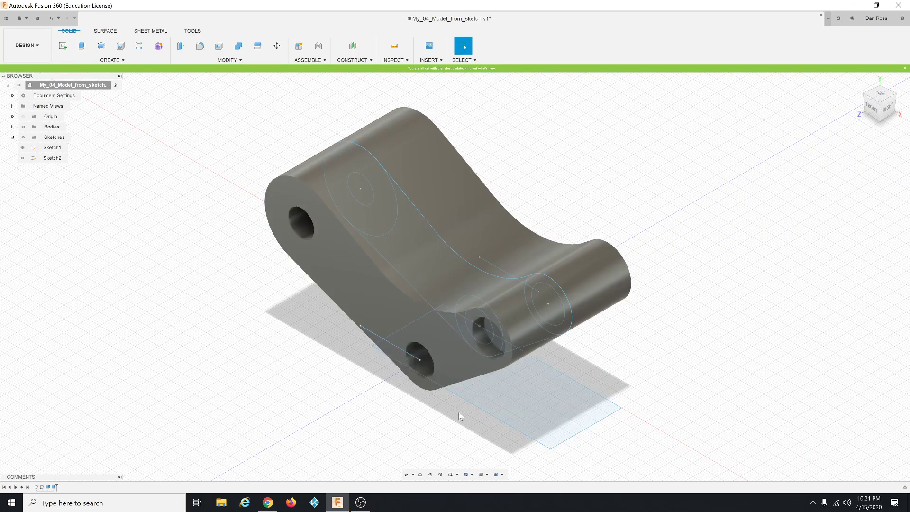
Add a 10 mm diameter circle to Sketch1, concentric with the circles at the short arm's end, and finish the sketch
key(alt+Tab)
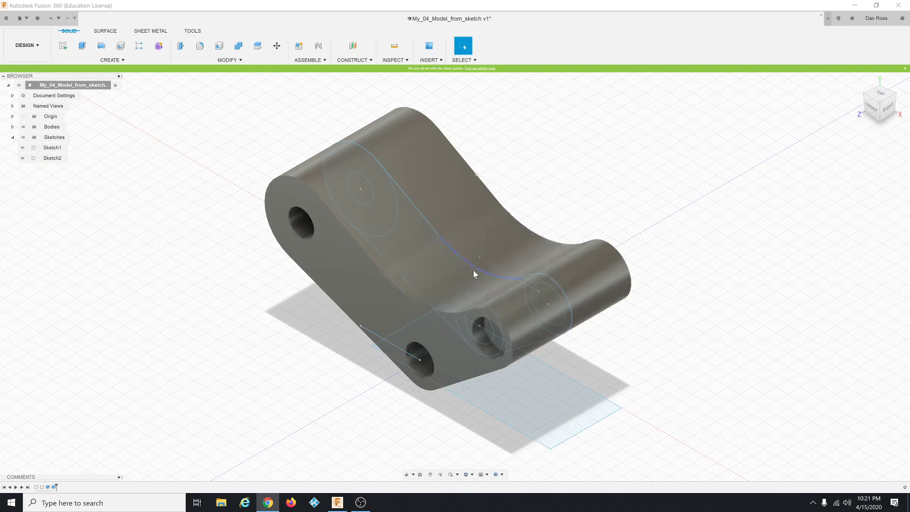
click(65, 148)
click(65, 148)
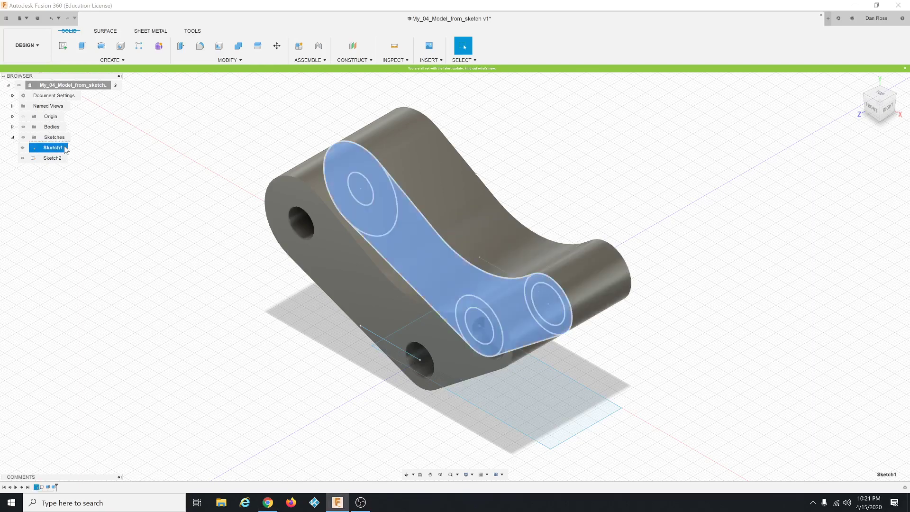
right_click(66, 149)
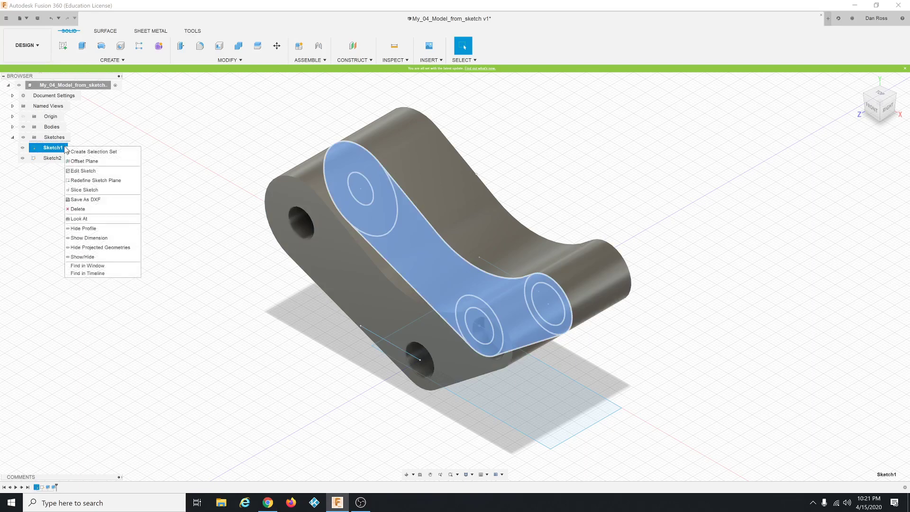
click(87, 171)
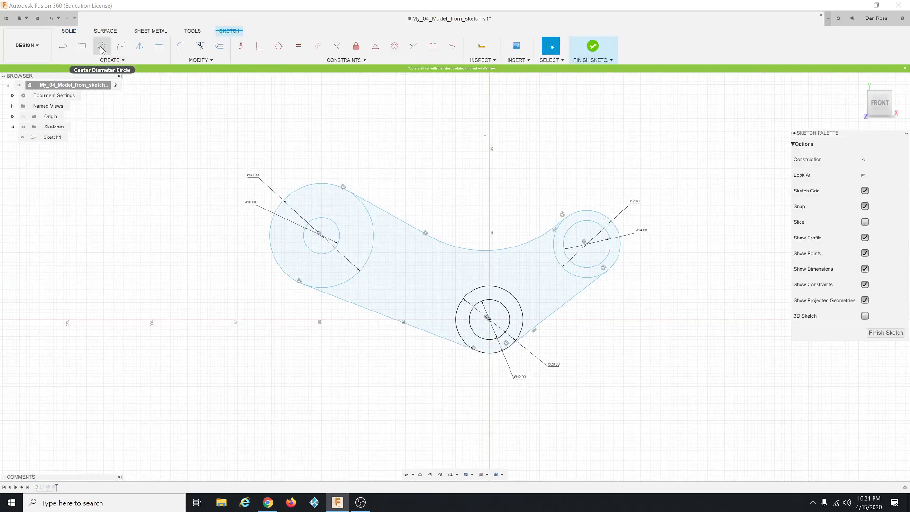
click(102, 47)
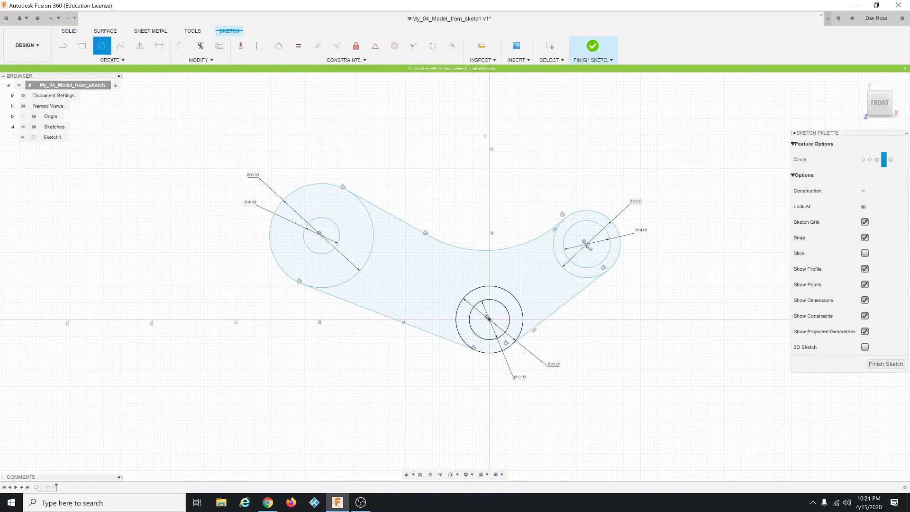
click(587, 244)
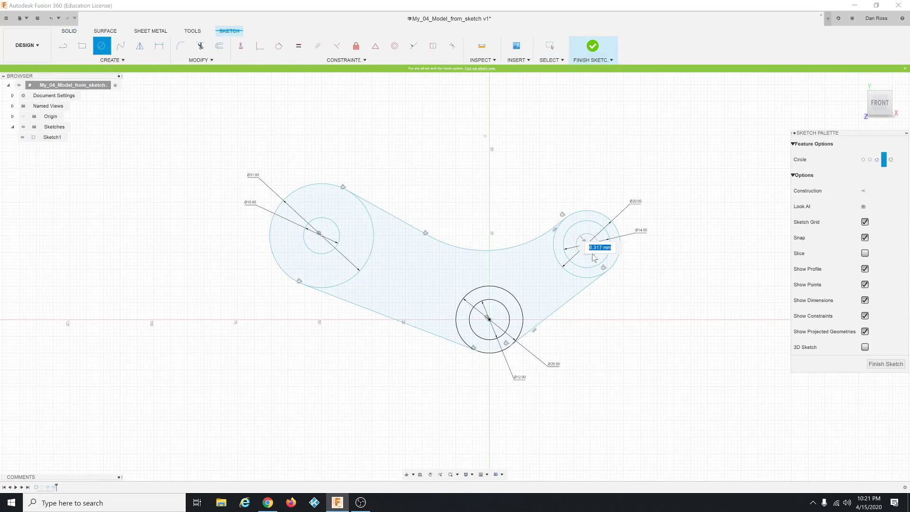
text(10)
key(Return)
key(Escape)
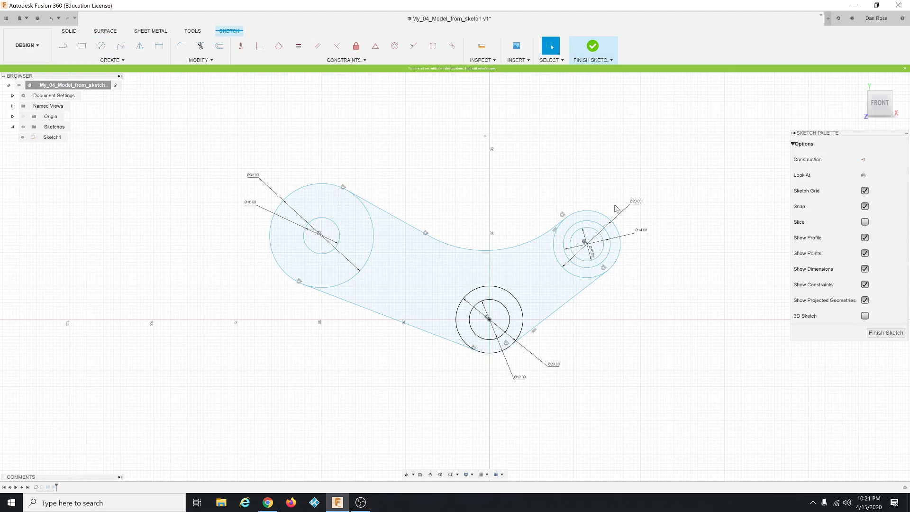
click(594, 55)
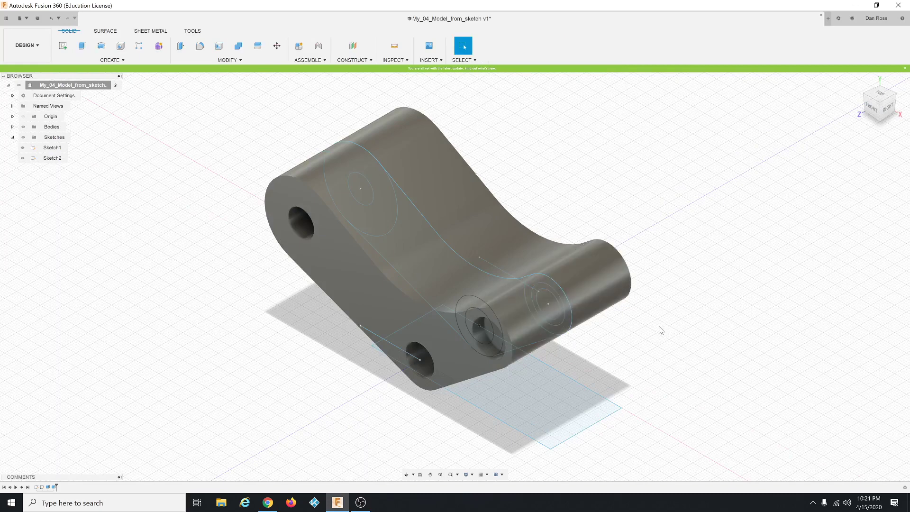
Create a sketch on the rocker arm's front face, project Sketch1's 10 mm circle into it and finish the sketch
click(354, 271)
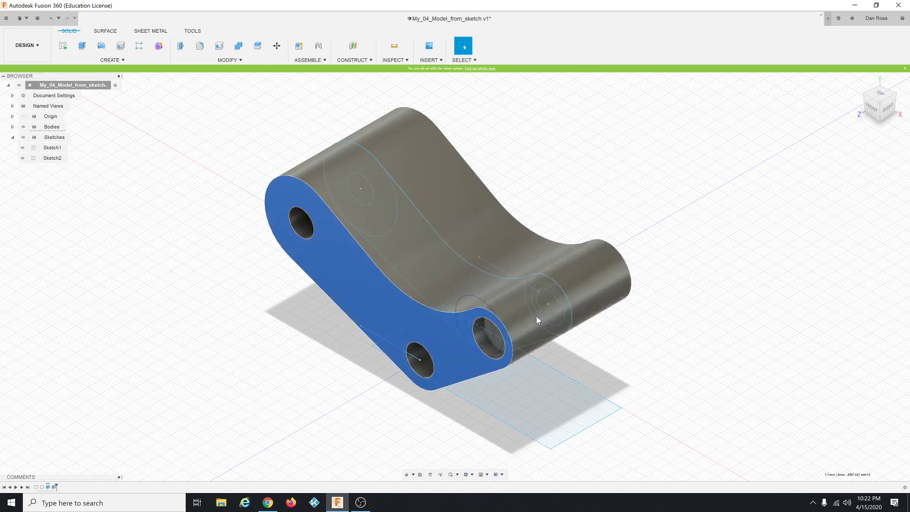
right_click(346, 275)
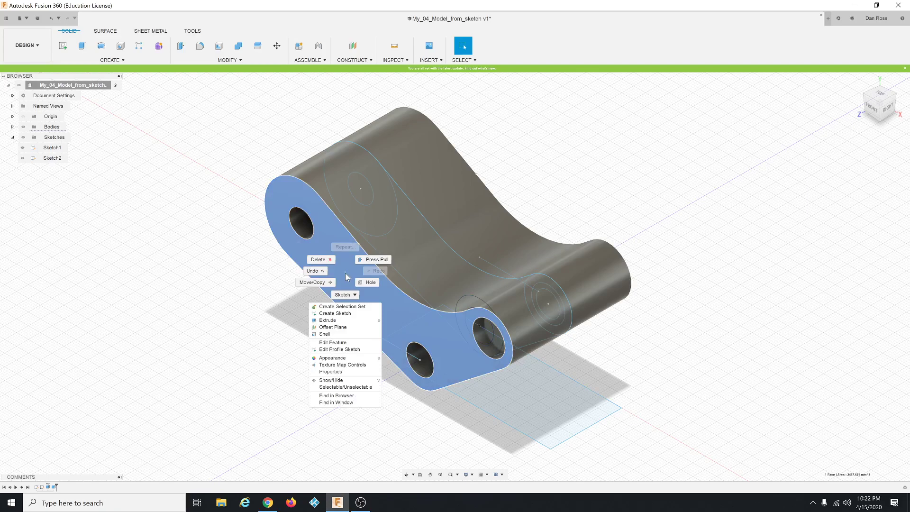
click(346, 298)
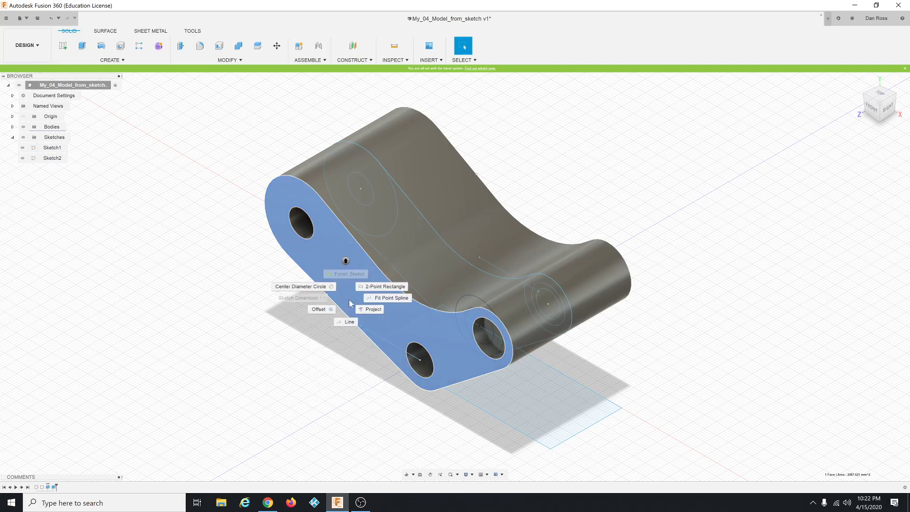
click(375, 310)
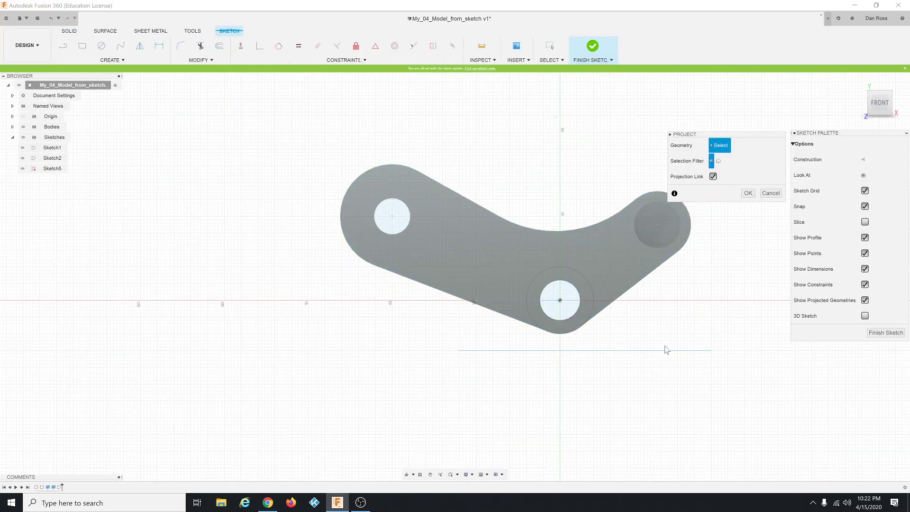
shift+middle_drag(669, 337, 650, 349)
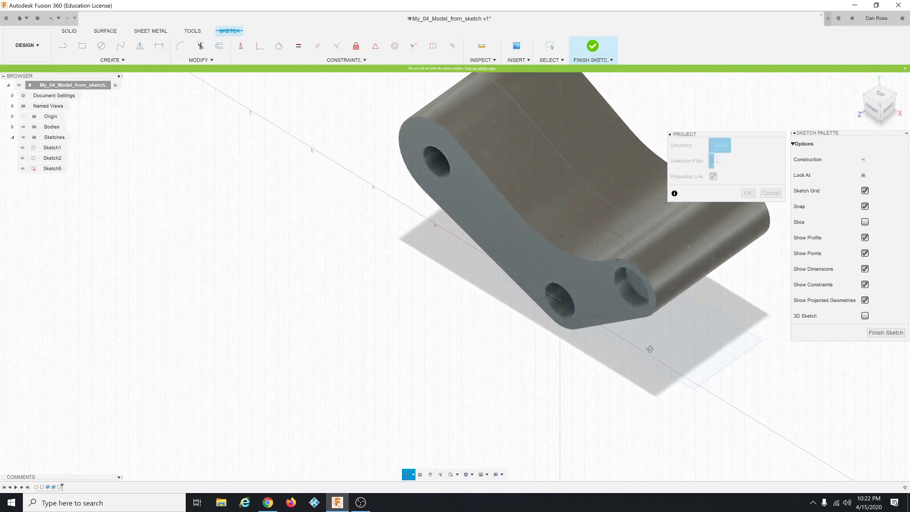
scroll(701, 358, down, 2)
scroll(779, 279, up, 3)
scroll(778, 274, up, 1)
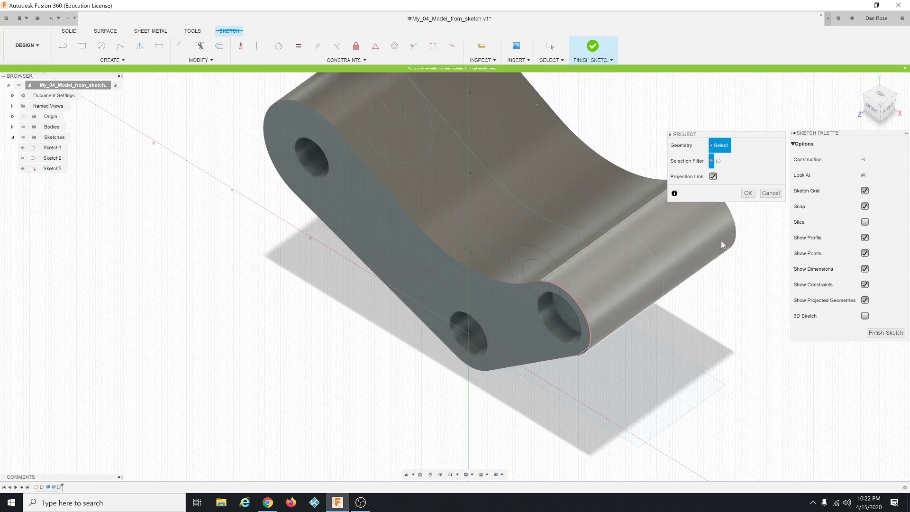
click(644, 278)
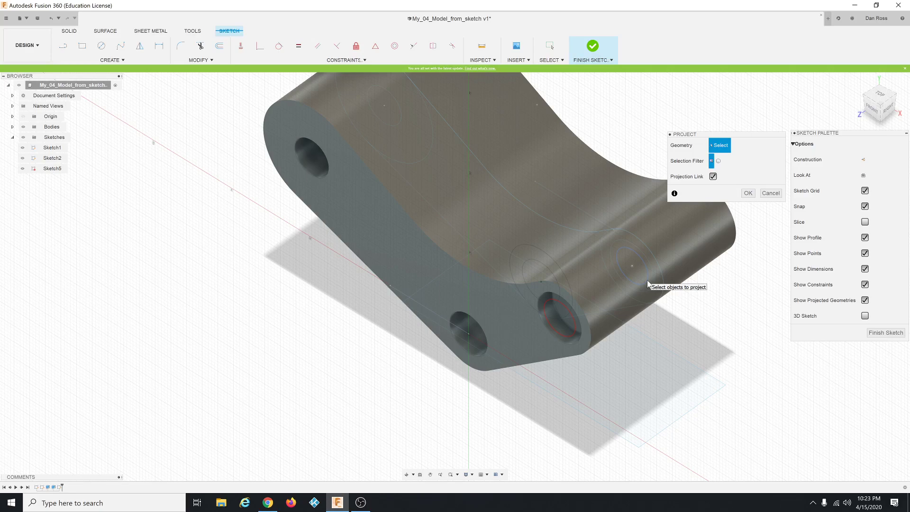
click(649, 283)
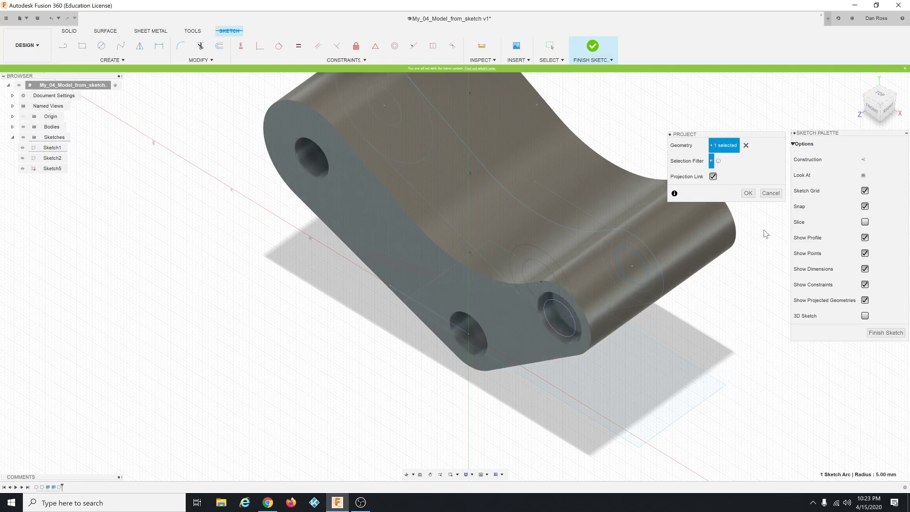
click(748, 193)
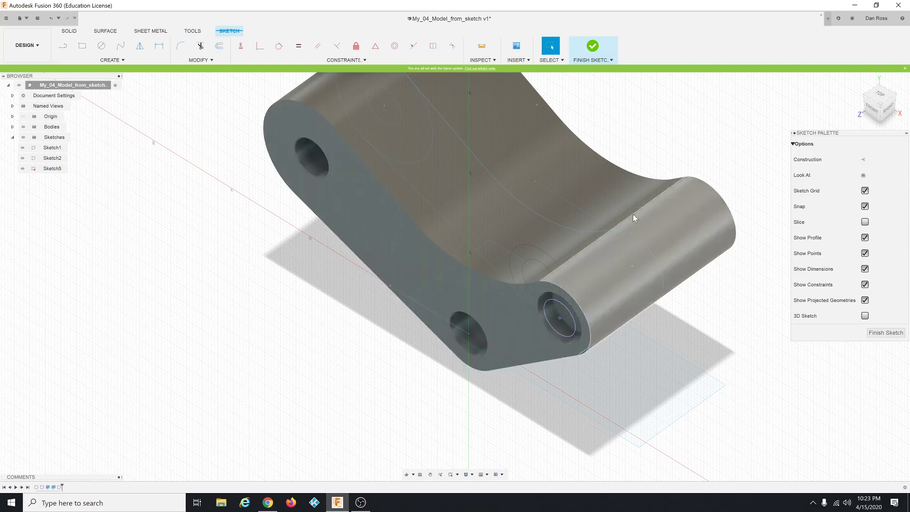
click(596, 50)
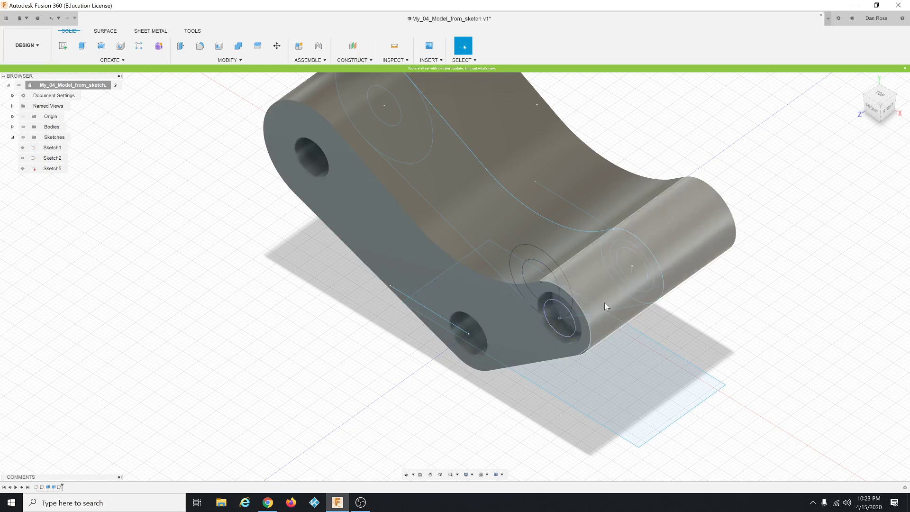
Extrude the projected 10 mm circle one-sided as a cut, with extent To Object ending at the rocker arm's back face
click(555, 317)
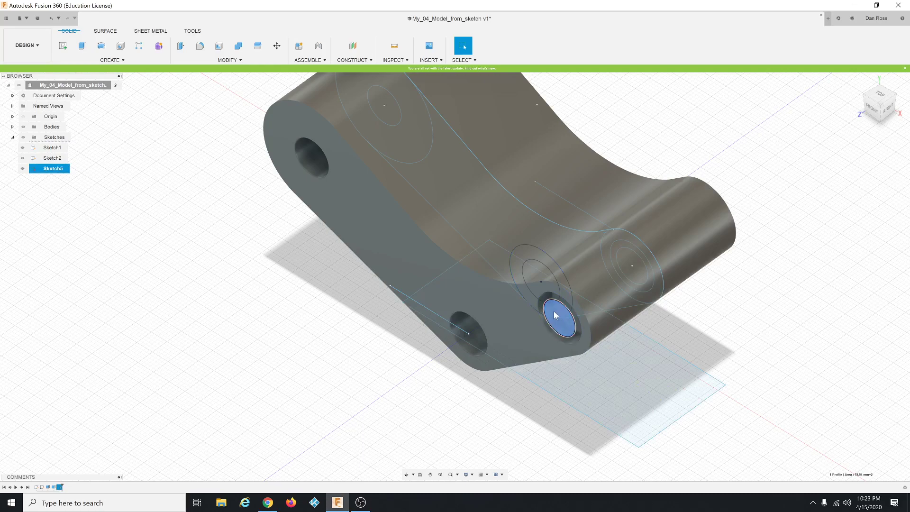
right_click(555, 316)
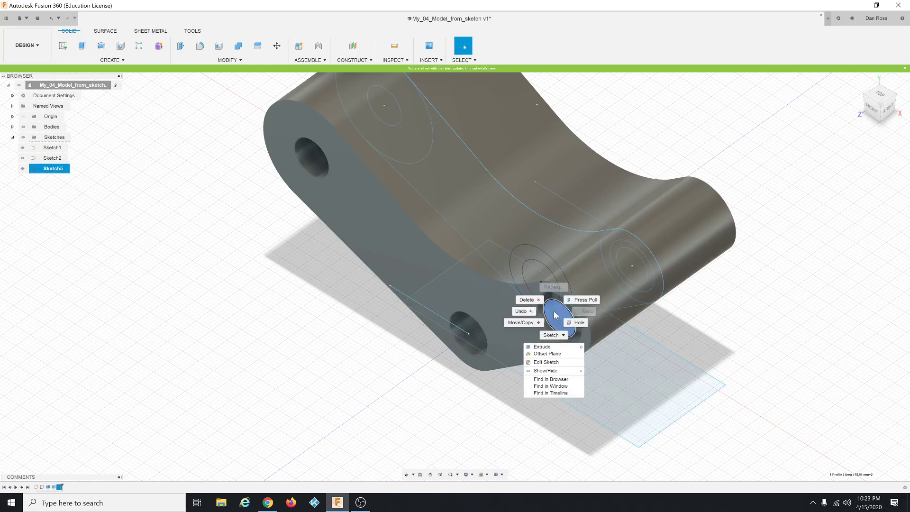
click(549, 347)
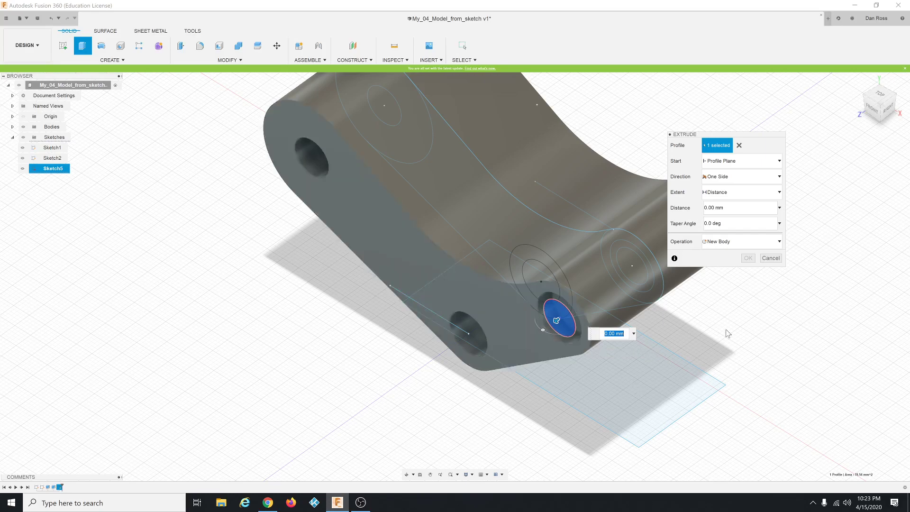
click(779, 176)
click(779, 177)
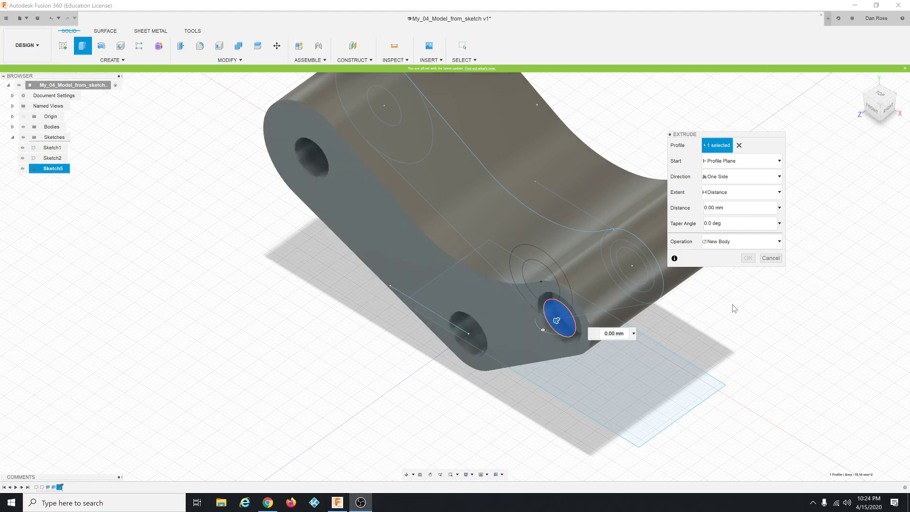
click(779, 192)
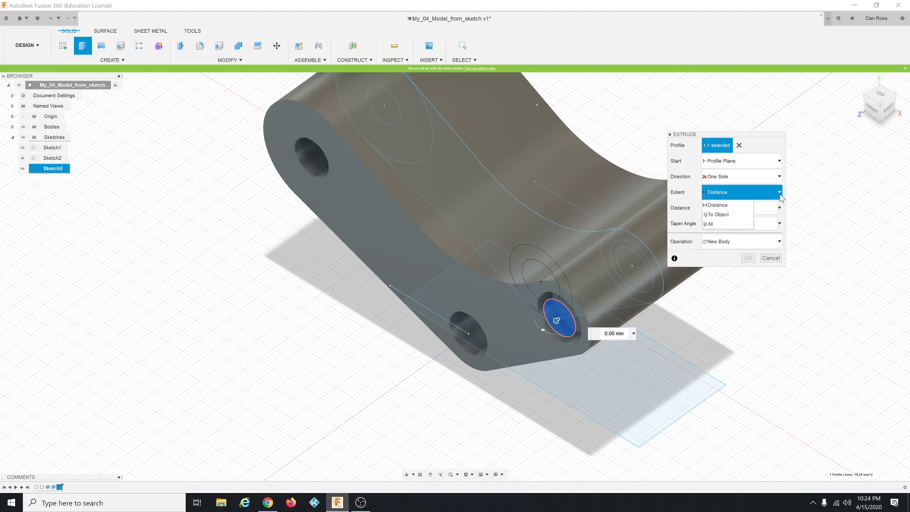
click(742, 215)
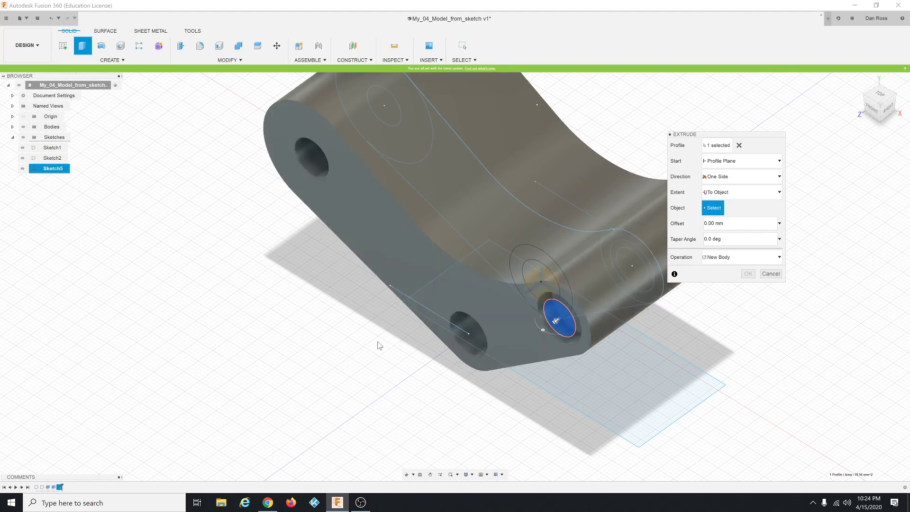
shift+middle_drag(349, 360, 305, 342)
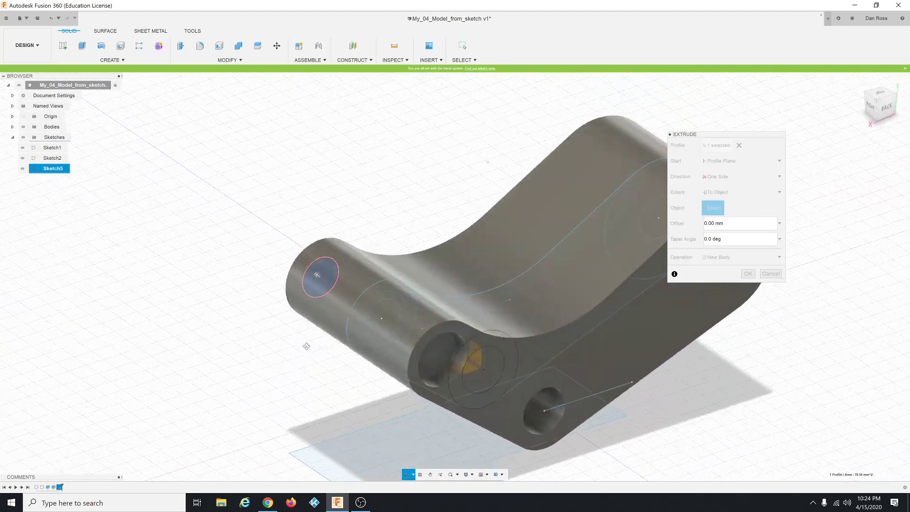
click(597, 360)
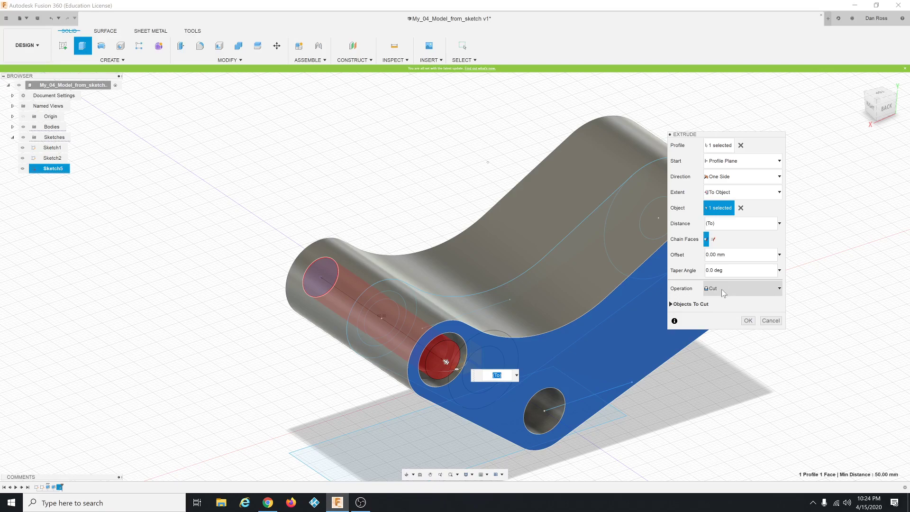
click(748, 321)
Examine the stepped bore through the short arm's end from the back and front of the rocker arm
scroll(481, 387, up, 3)
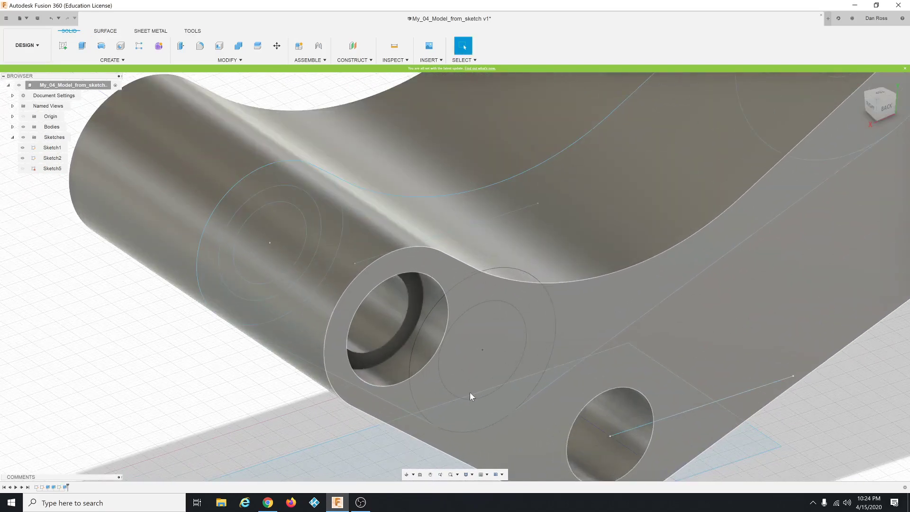
scroll(470, 391, down, 4)
scroll(470, 393, up, 2)
shift+middle_drag(414, 395, 383, 382)
scroll(356, 385, down, 3)
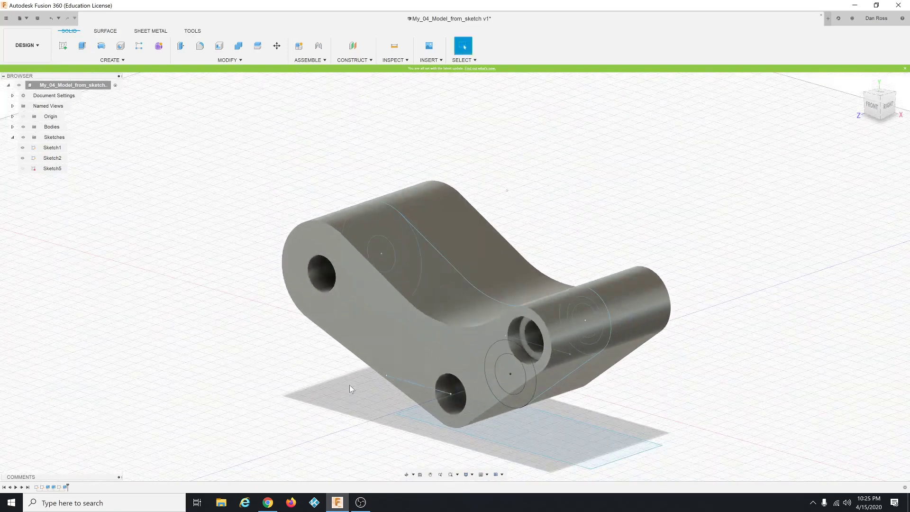
scroll(502, 365, up, 3)
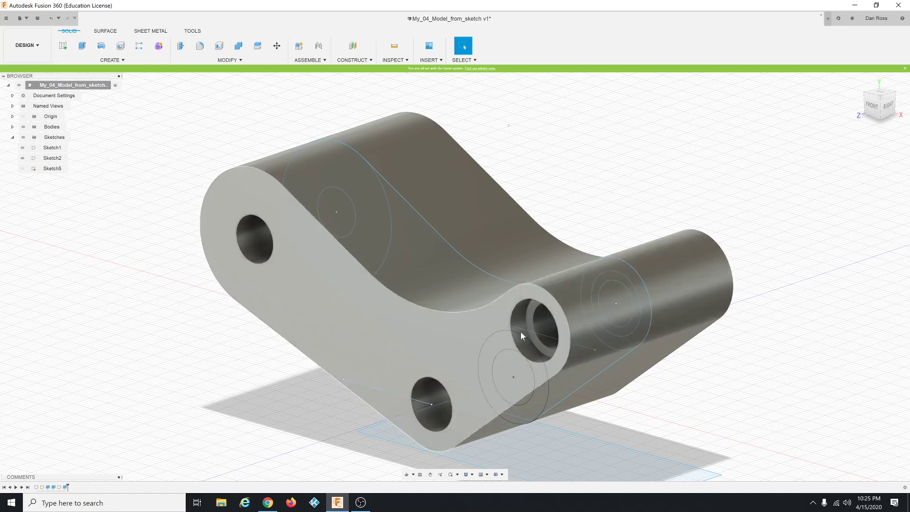
mouse_move(710, 404)
shift+middle_down()
mouse_move(700, 390)
mouse_move(636, 378)
mouse_move(690, 375)
mouse_move(705, 391)
shift+middle_up()
scroll(704, 392, down, 3)
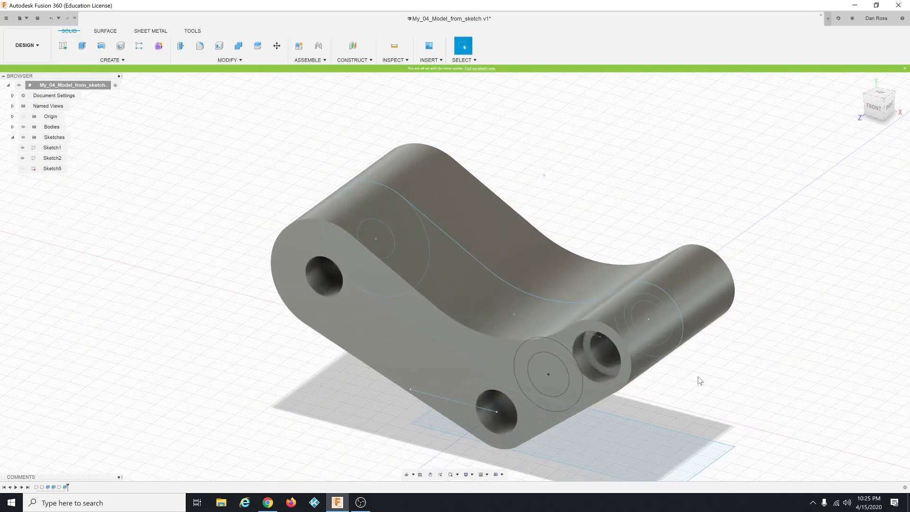
scroll(360, 303, up, 1)
scroll(272, 271, up, 2)
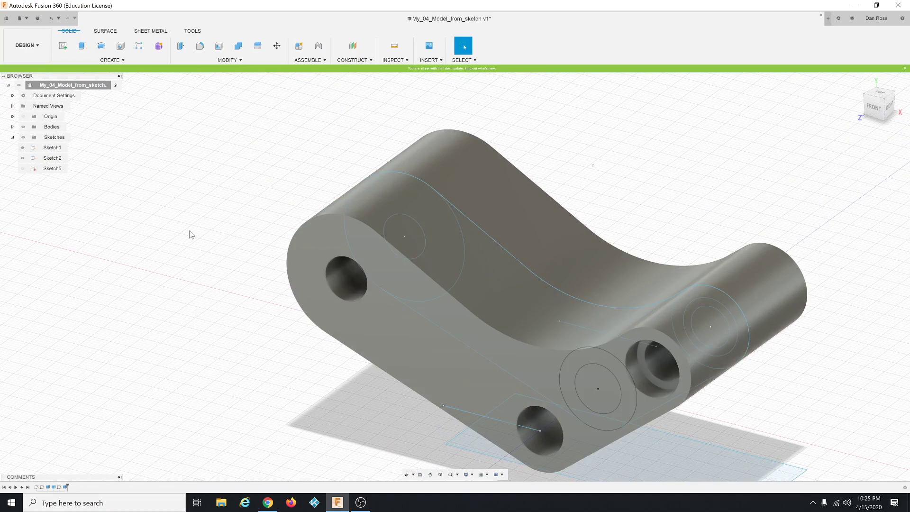
Add a 24 mm diameter circle to Sketch1, concentric with the circles at the long arm's end, and finish the sketch
click(64, 152)
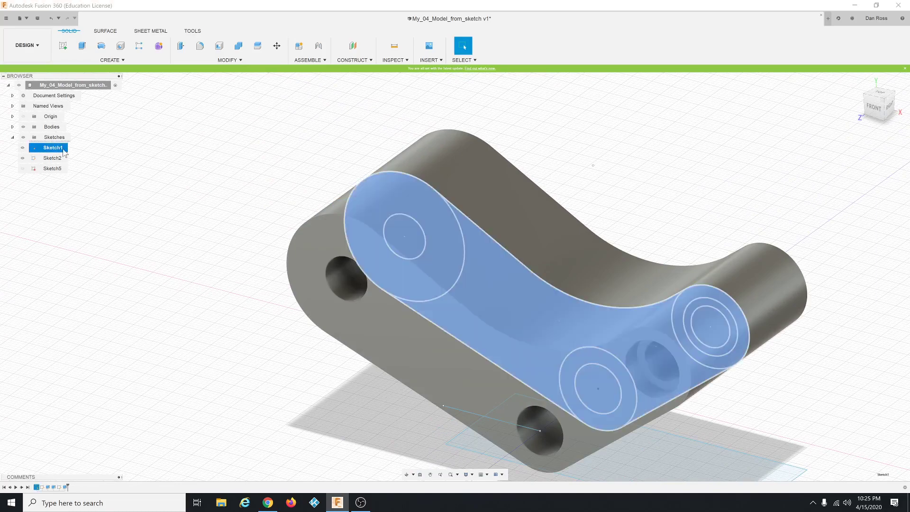
right_click(64, 152)
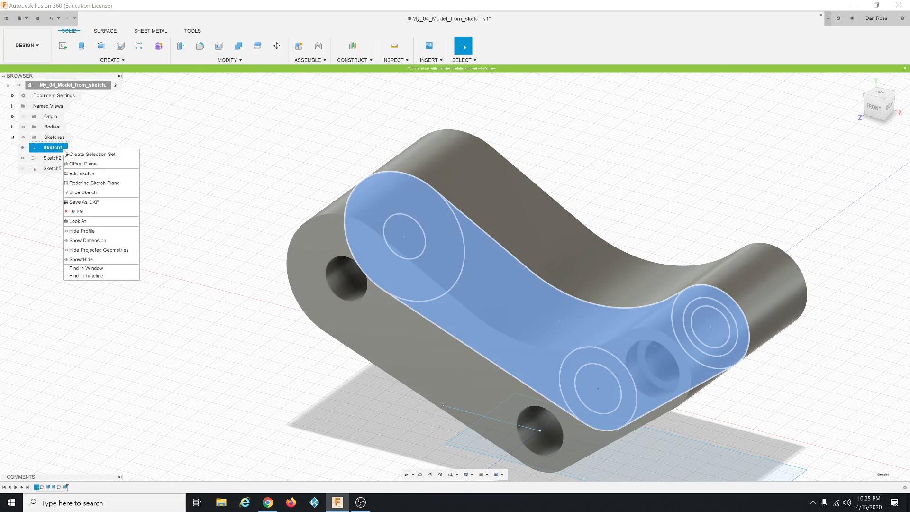
click(84, 174)
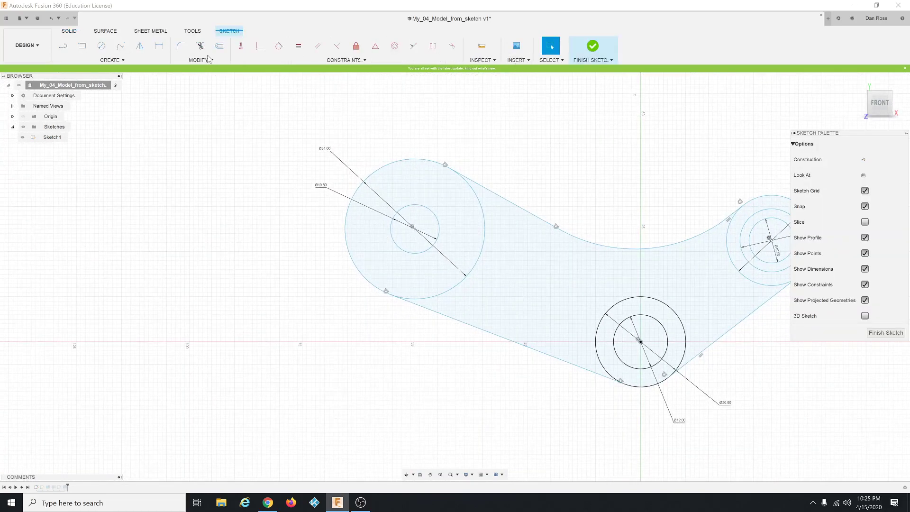
click(101, 47)
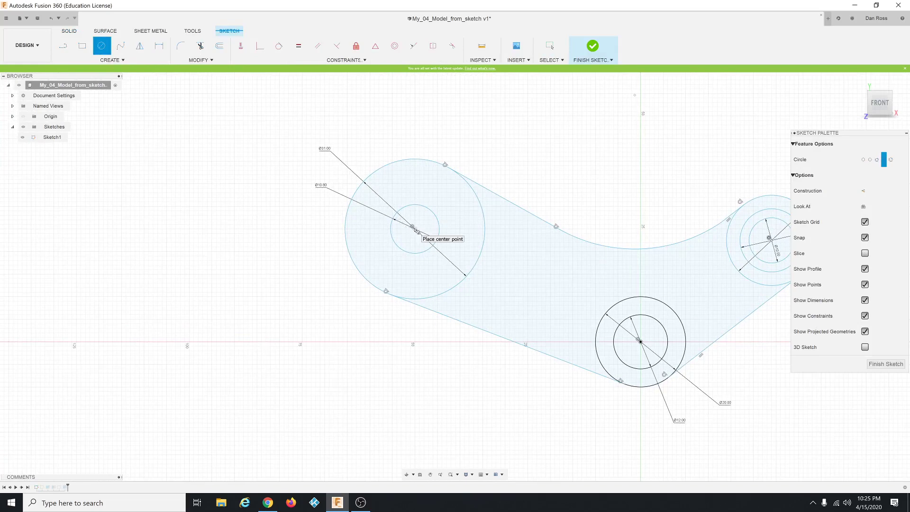
click(414, 228)
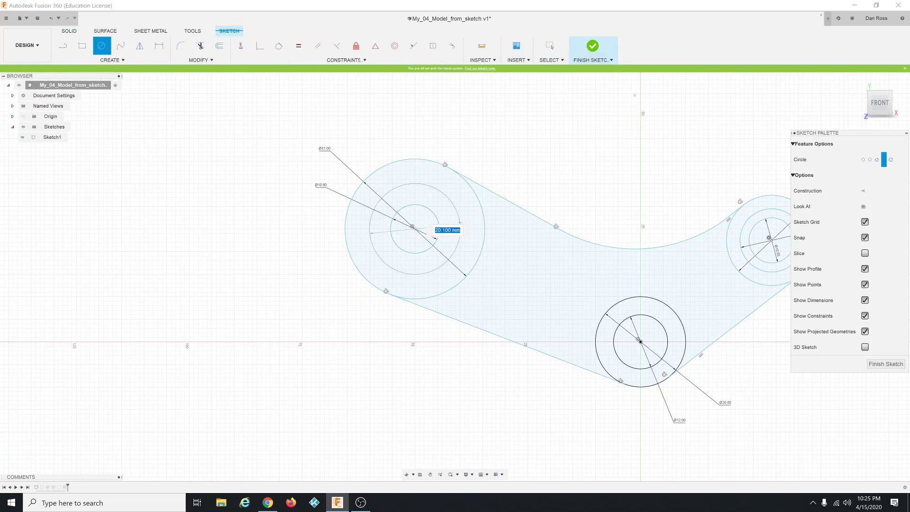
text(24)
key(Return)
key(Escape)
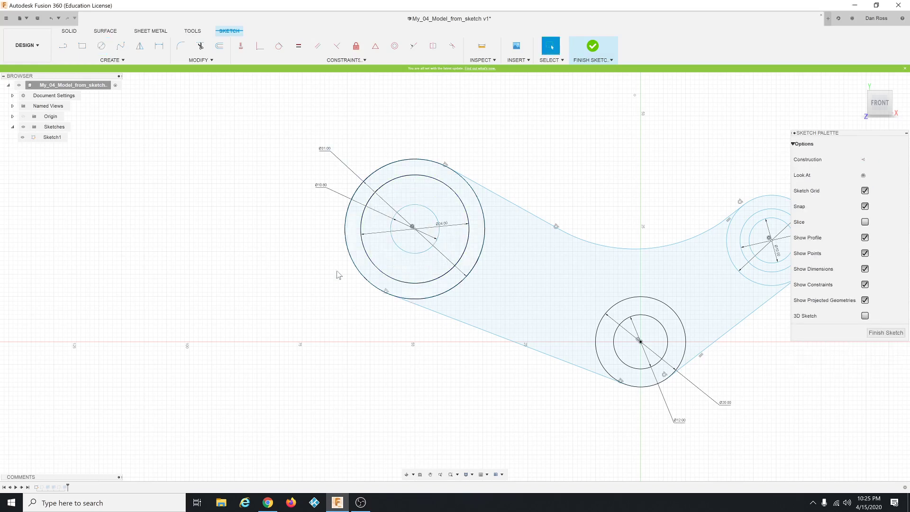
scroll(239, 285, down, 1)
scroll(316, 268, down, 2)
scroll(518, 218, up, 2)
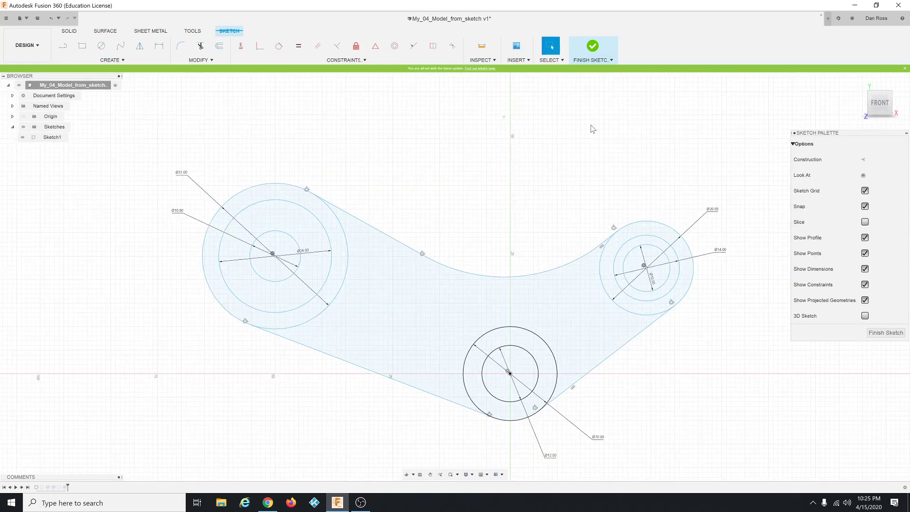
click(592, 51)
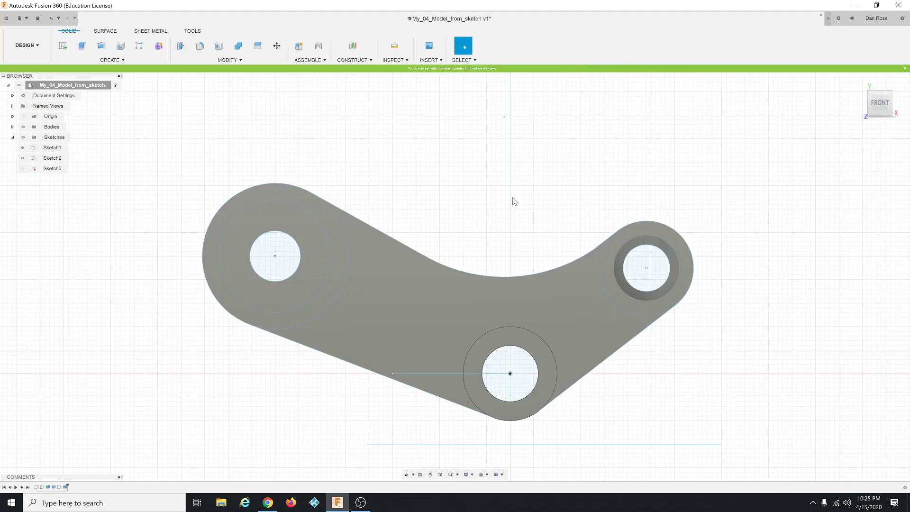
Create a sketch on the rocker arm's front face, project Sketch1's 24 mm circle into it and finish the sketch
mouse_move(490, 217)
shift+middle_down()
mouse_move(478, 217)
mouse_move(545, 228)
shift+middle_up()
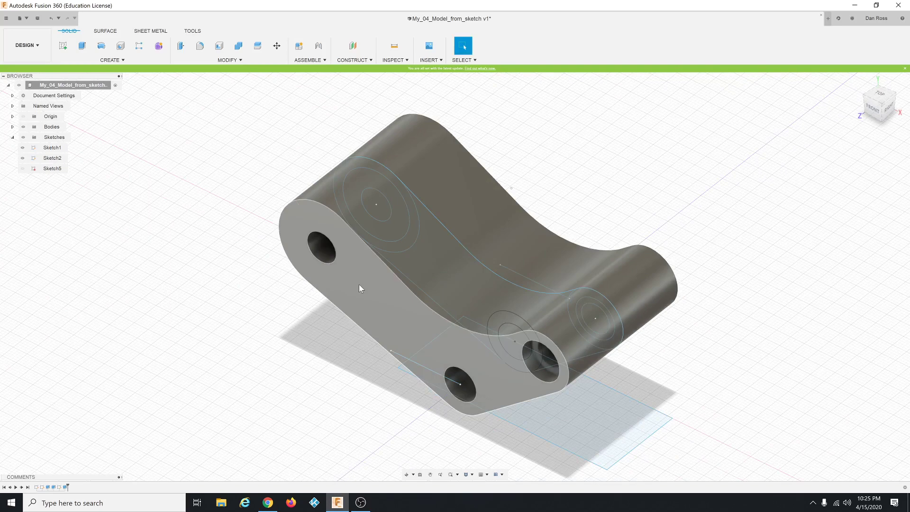
click(359, 285)
right_click(342, 284)
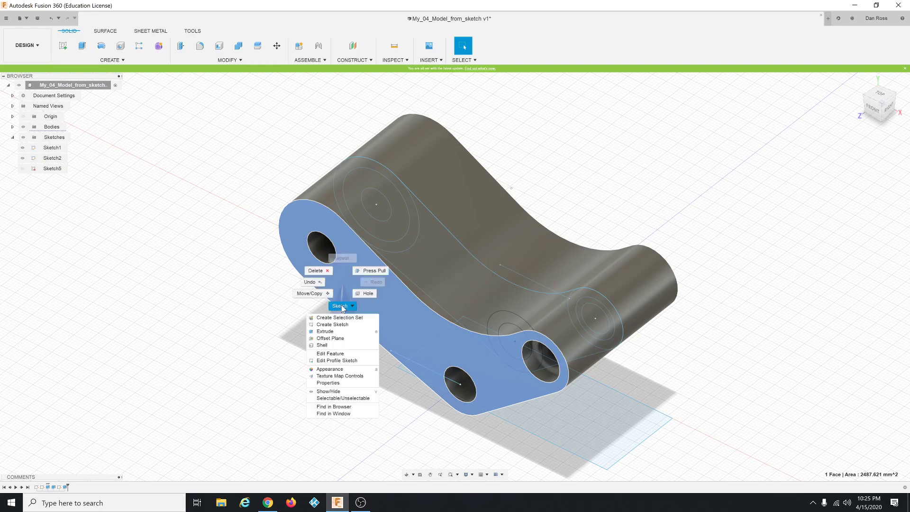
click(342, 306)
click(368, 316)
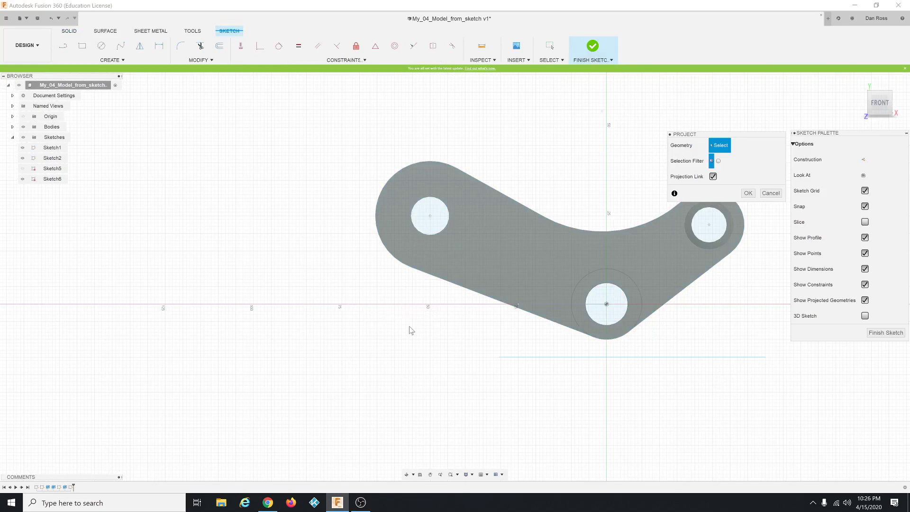
shift+middle_drag(462, 332, 444, 342)
scroll(444, 348, down, 4)
scroll(477, 296, up, 5)
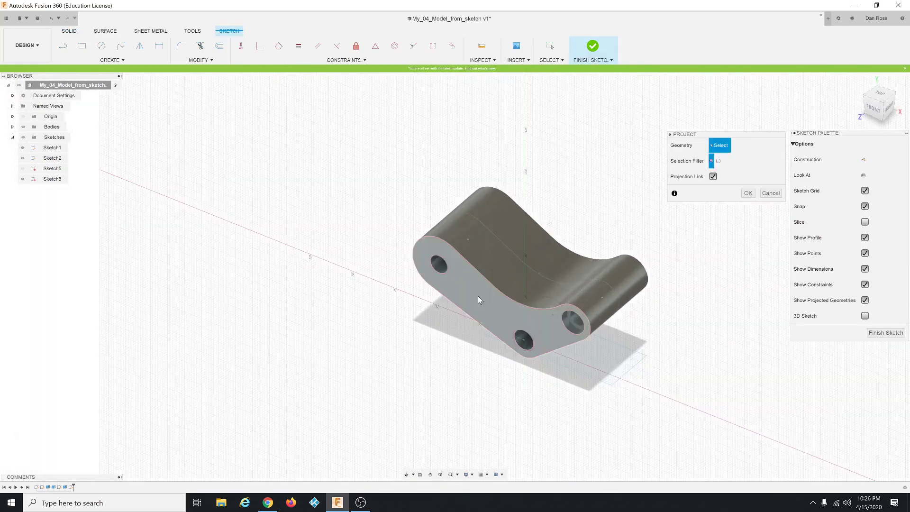
scroll(528, 245, up, 2)
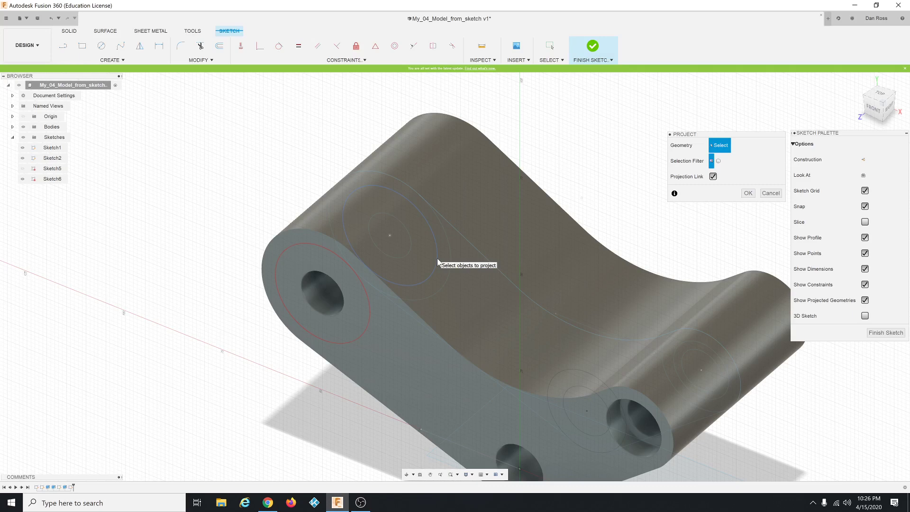
click(438, 261)
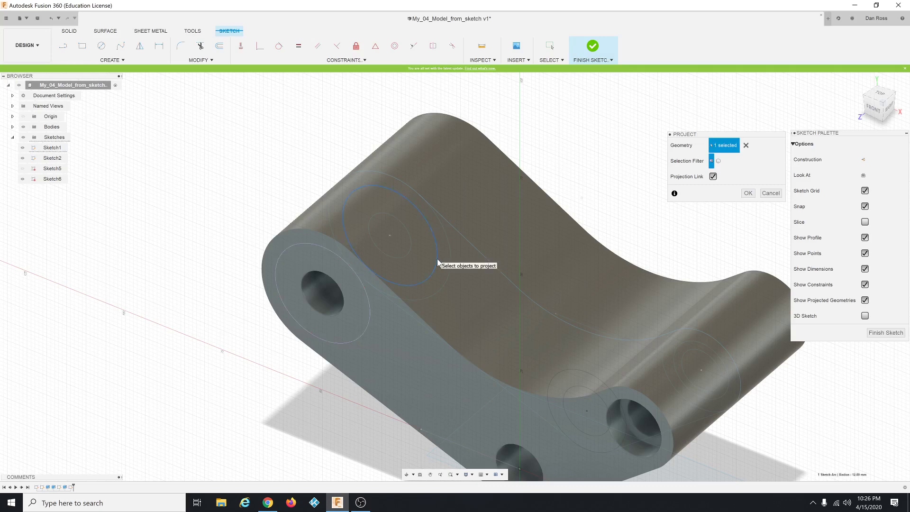
click(751, 194)
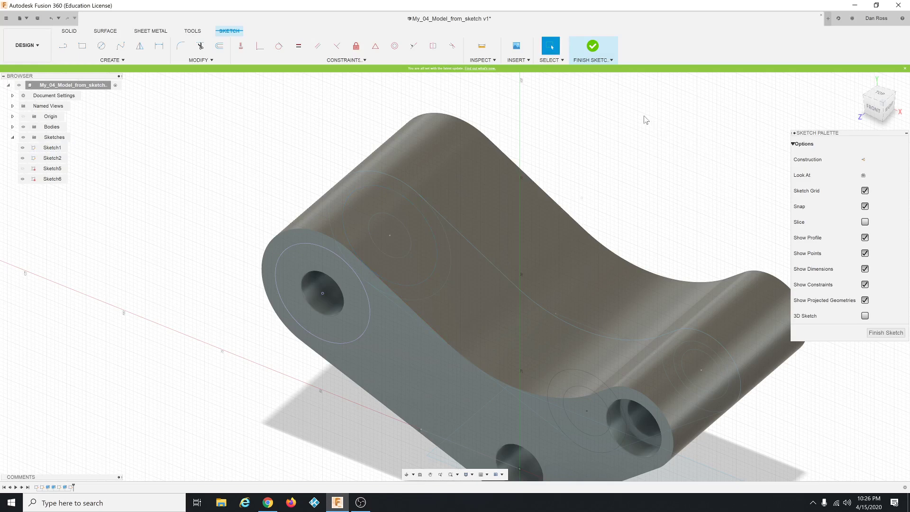
click(593, 50)
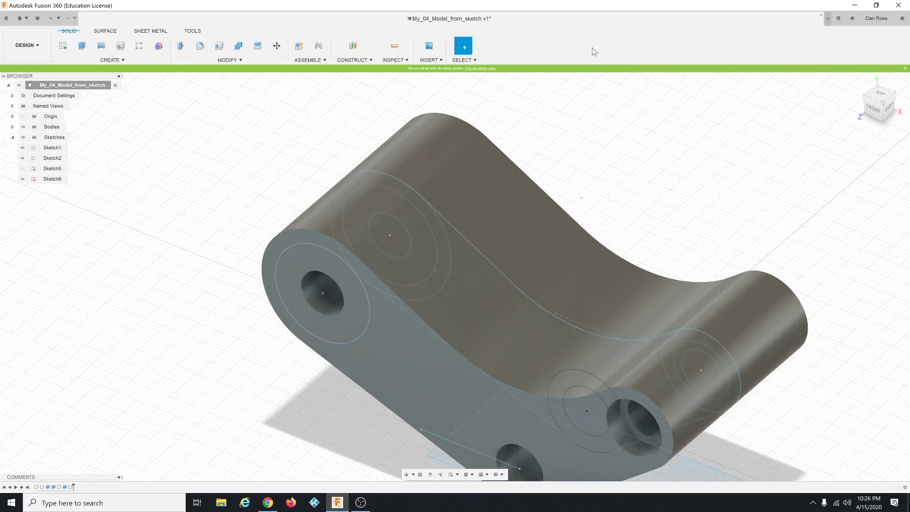
Extrude the ring profile around the long arm's hole one-sided as a cut, with a distance of -10 mm
click(351, 324)
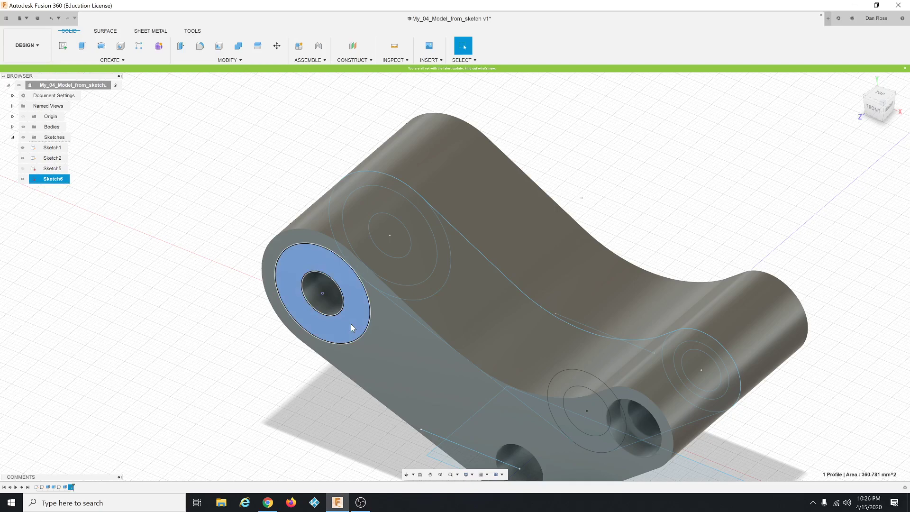
right_click(351, 323)
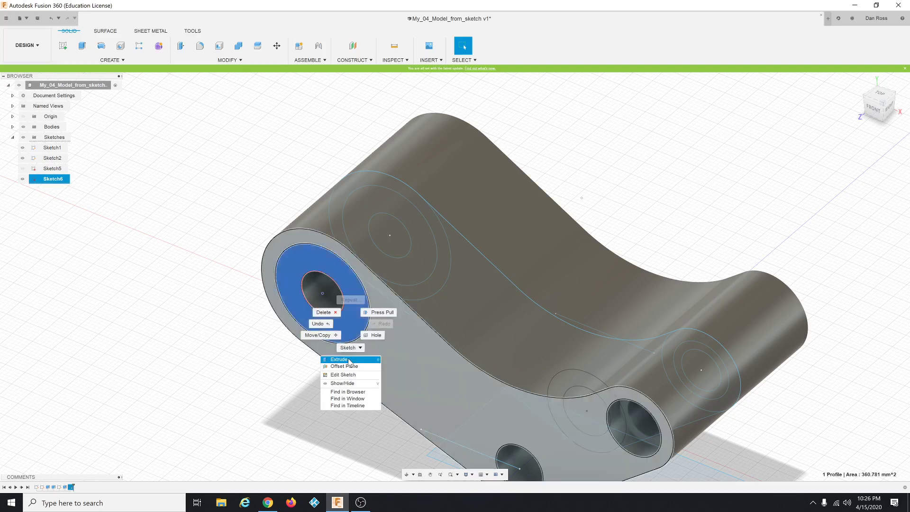
click(339, 360)
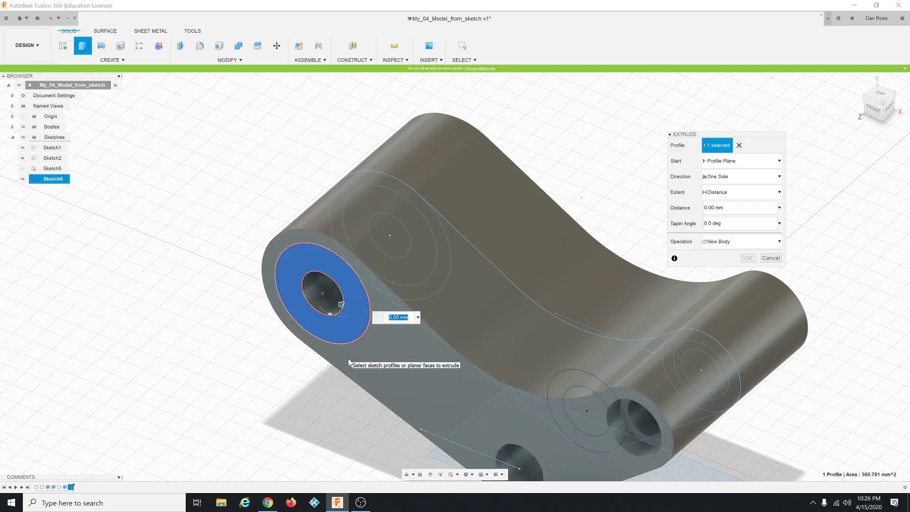
drag(342, 304, 371, 286)
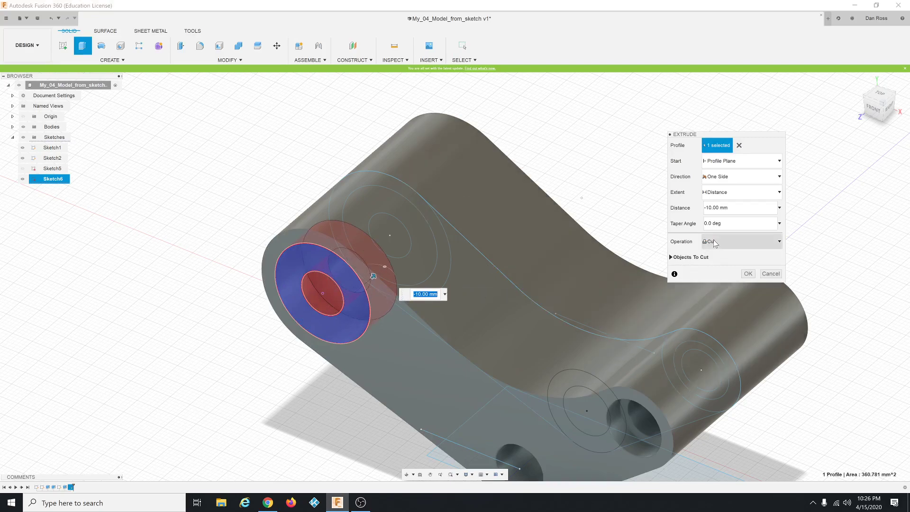
click(748, 274)
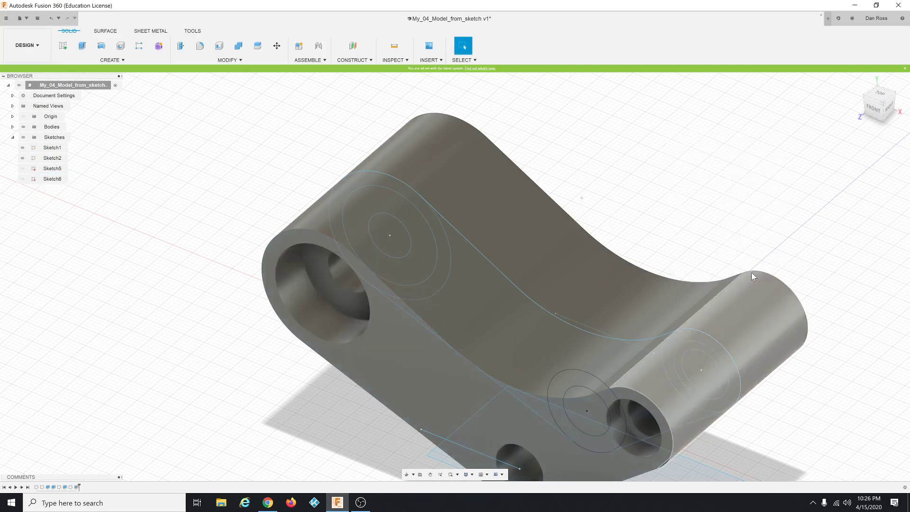
Mirror the 24 mm counterbore cut feature about the XY plane with the Adjust compute option
mouse_move(233, 354)
shift+middle_down()
mouse_move(243, 351)
mouse_move(237, 344)
mouse_move(241, 353)
shift+middle_up()
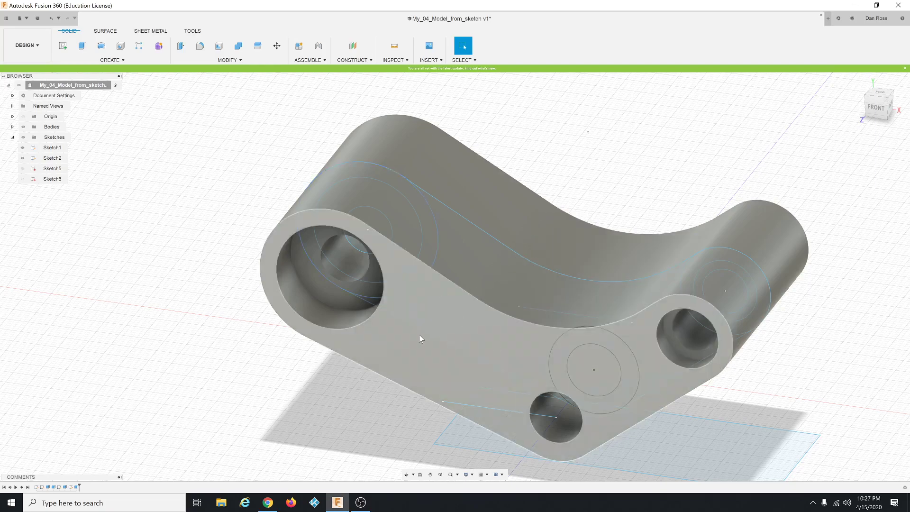
scroll(244, 338, down, 1)
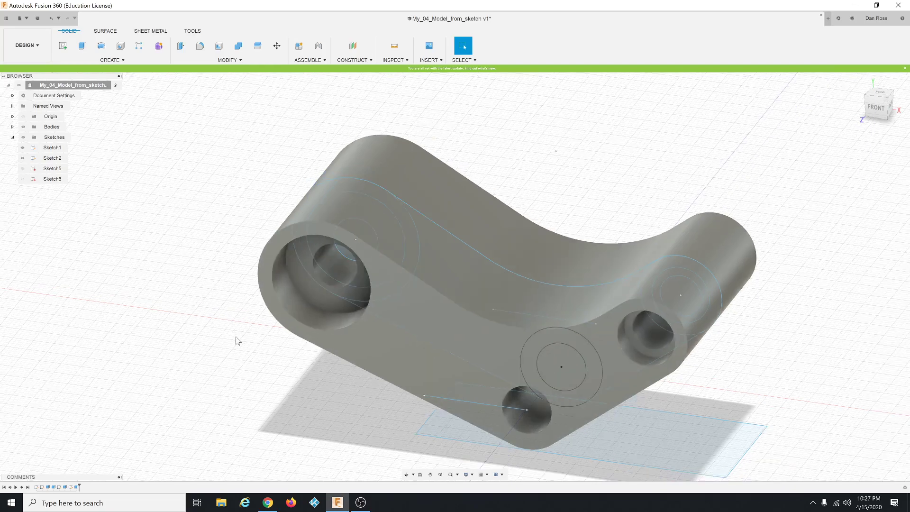
shift+middle_drag(411, 311, 311, 310)
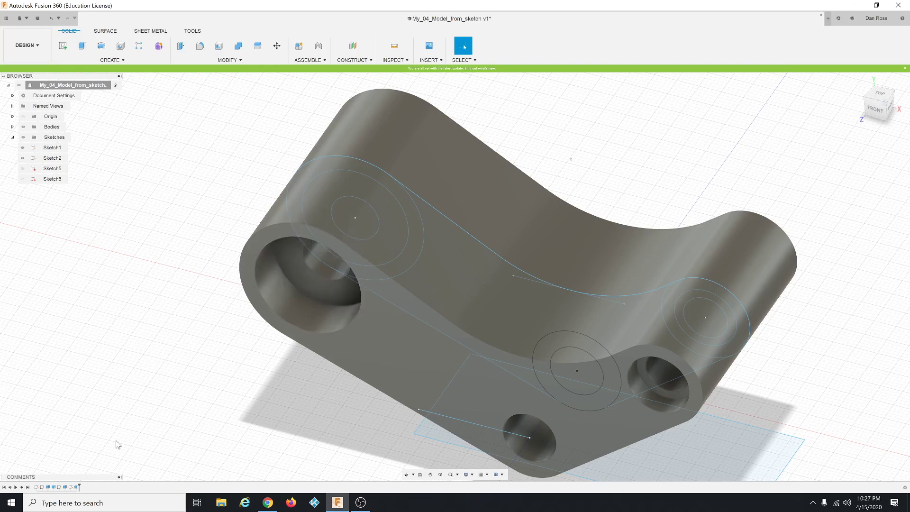
click(79, 487)
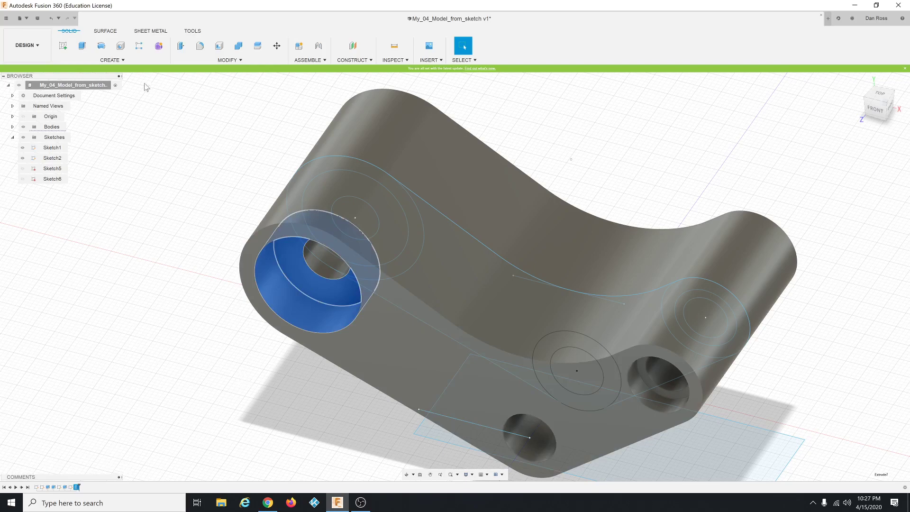
click(121, 60)
click(107, 250)
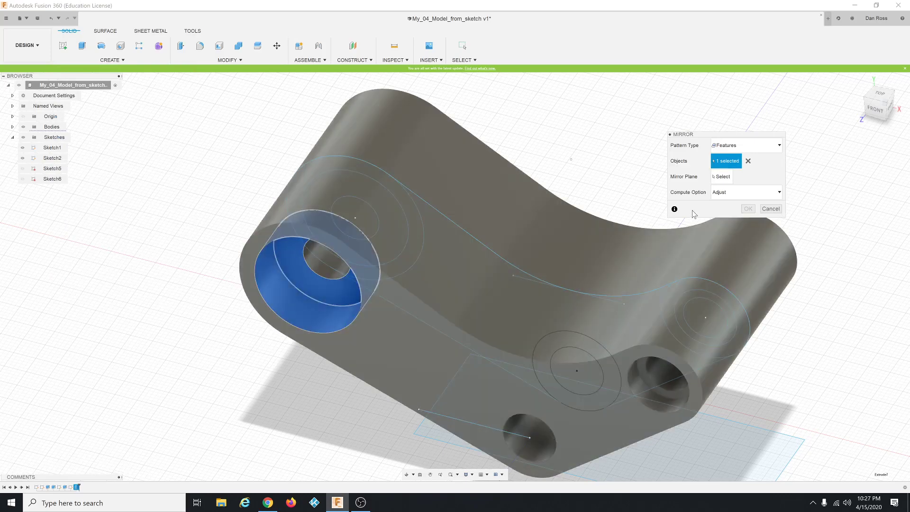
click(723, 177)
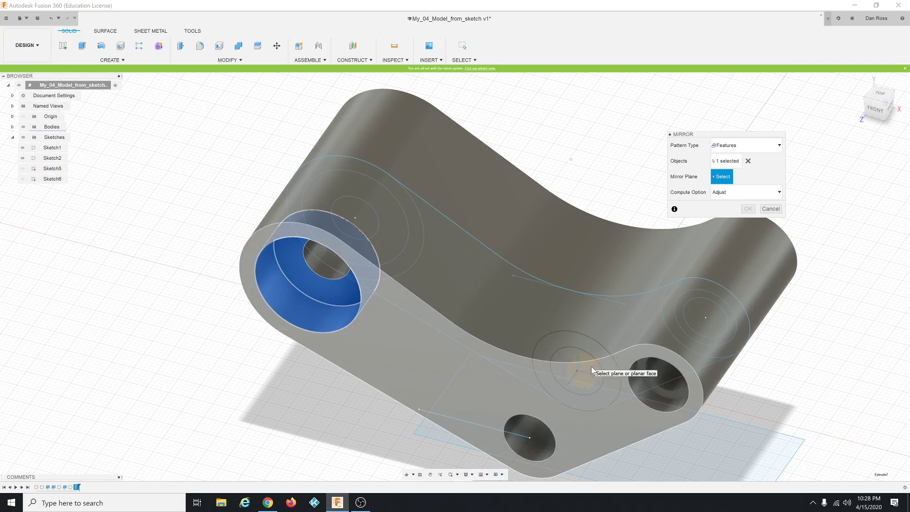
click(592, 369)
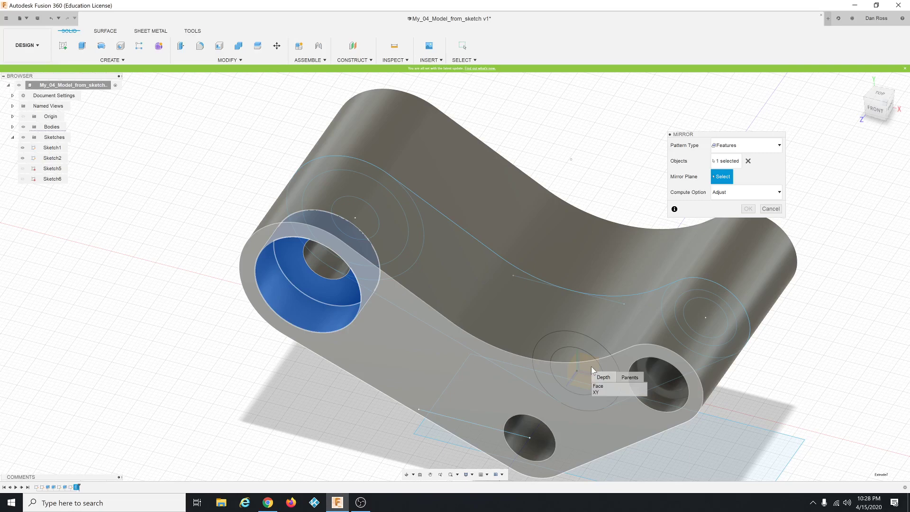
click(604, 393)
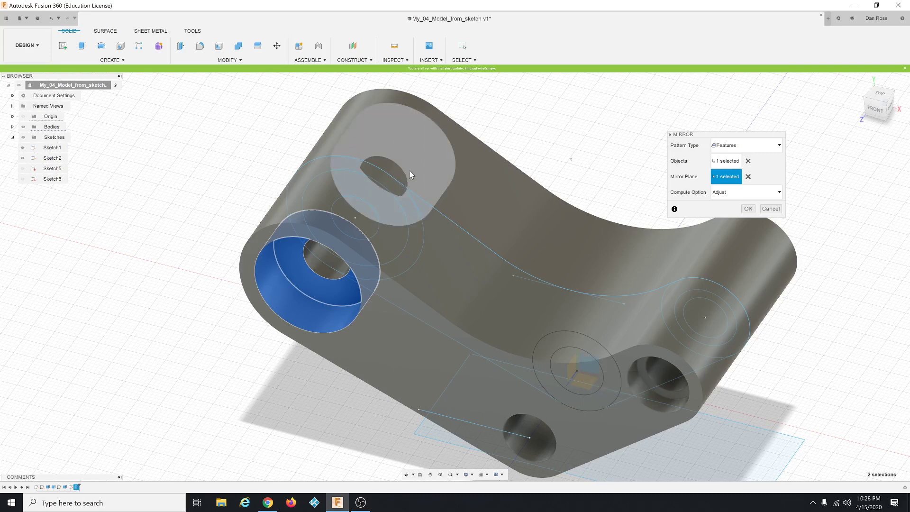
click(748, 210)
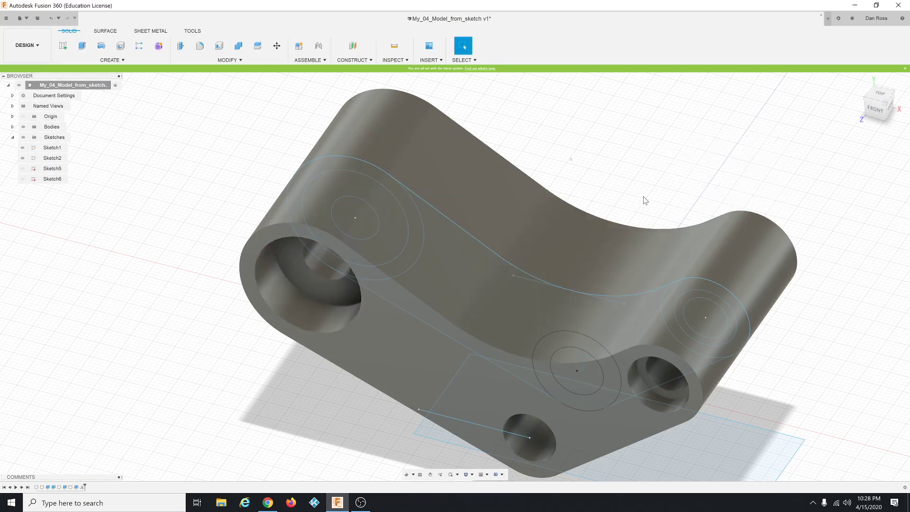
Extrude Sketch2's rectangle profile one-sided about 84 mm upward through the rocker arm as a cut
shift+middle_drag(644, 200, 489, 194)
scroll(495, 197, down, 5)
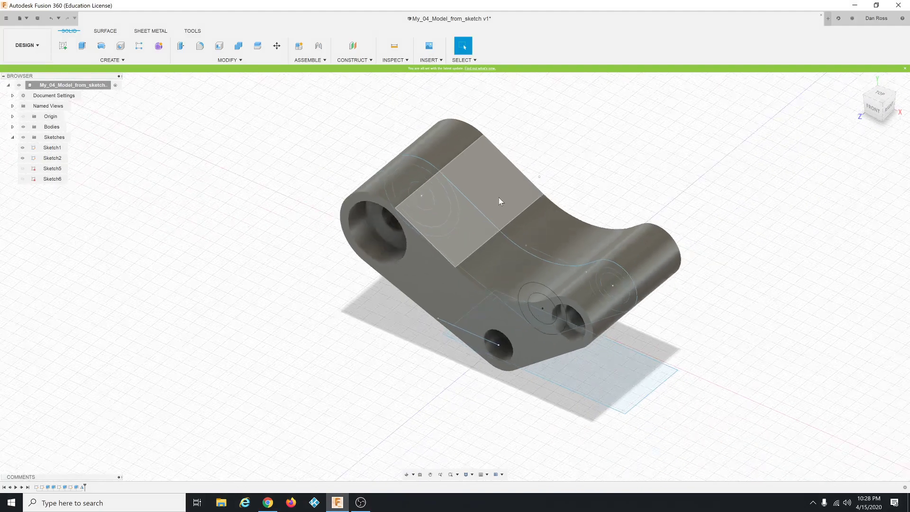
scroll(759, 242, up, 4)
scroll(822, 144, up, 3)
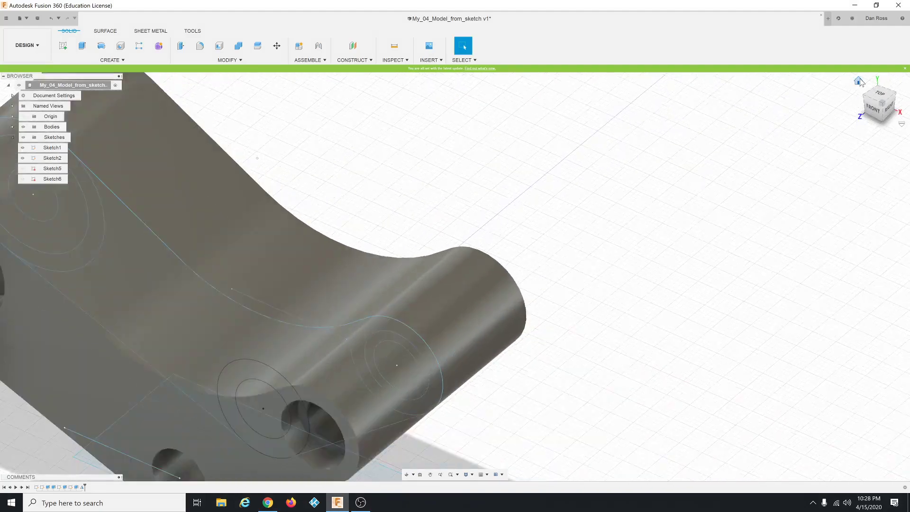
click(855, 82)
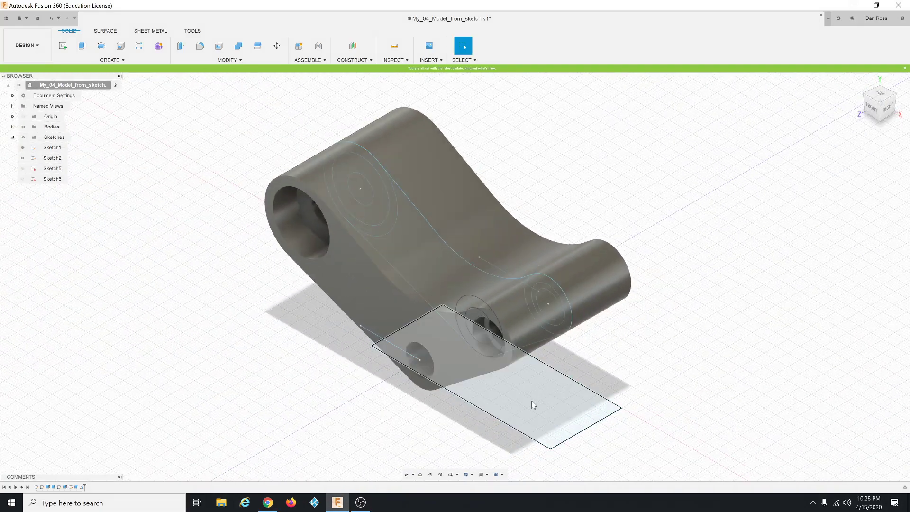
click(534, 404)
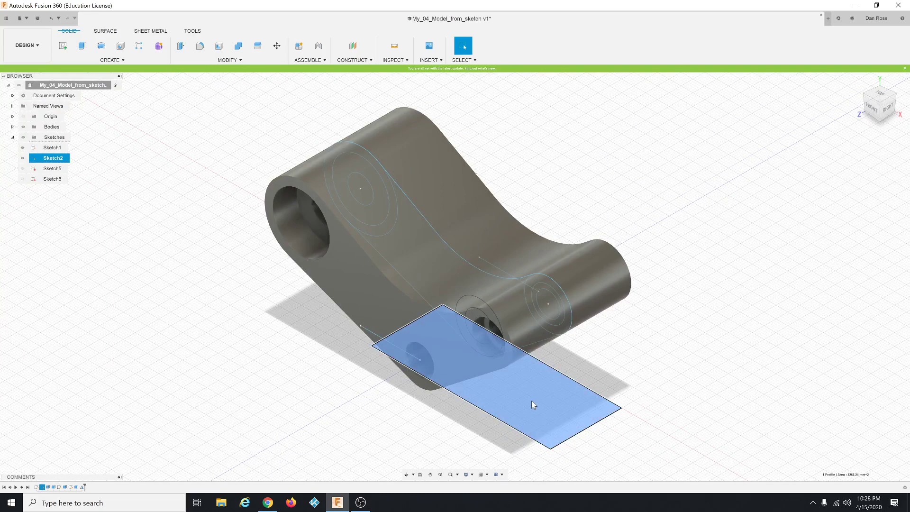
right_click(533, 404)
click(520, 436)
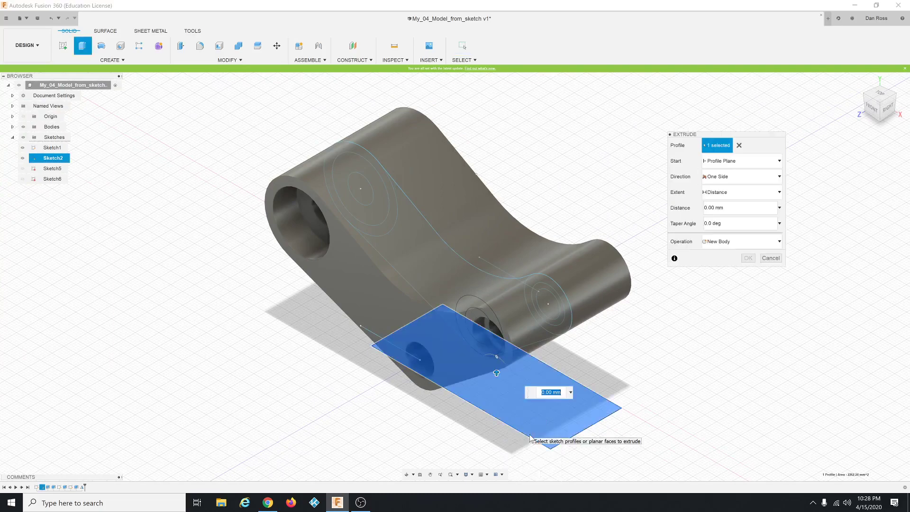
drag(497, 373, 498, 144)
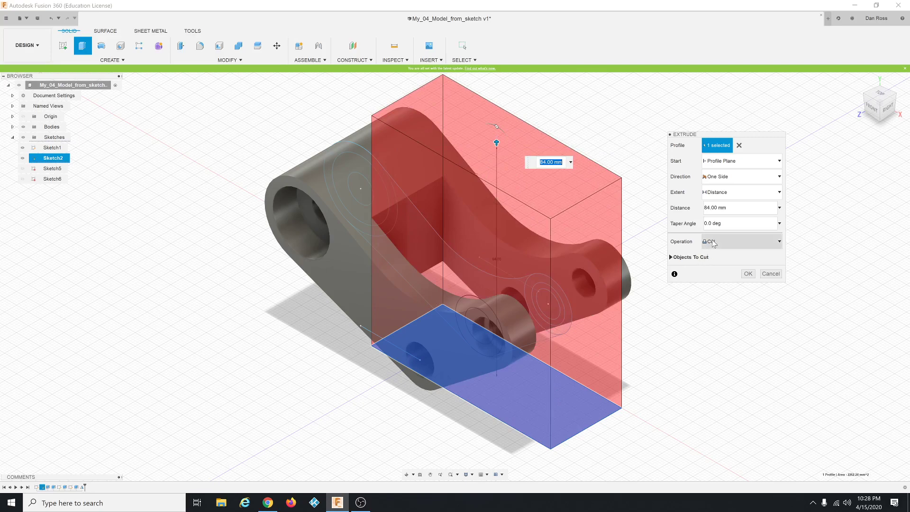
click(748, 274)
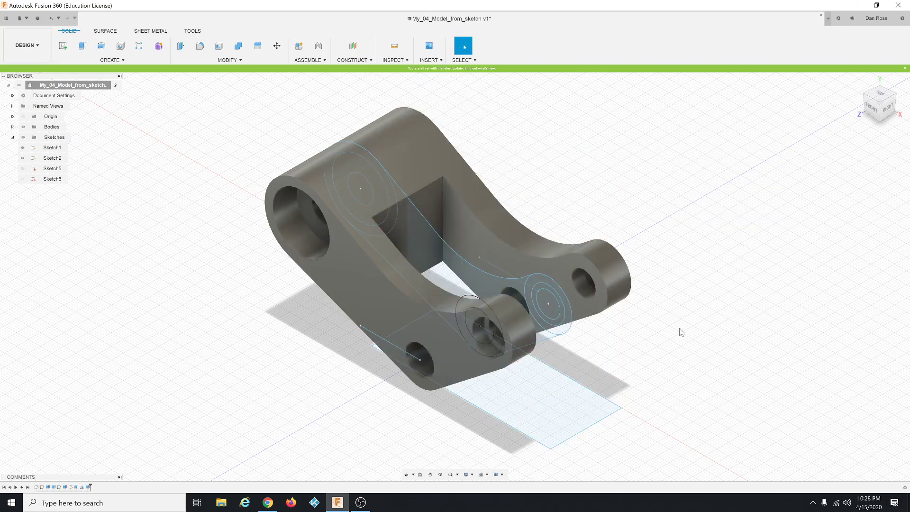
Set the AlongDistance parameter of Extrude5, the small counterbore extrude at the short arm's holes, to 23 mm
shift+middle_drag(682, 332, 552, 337)
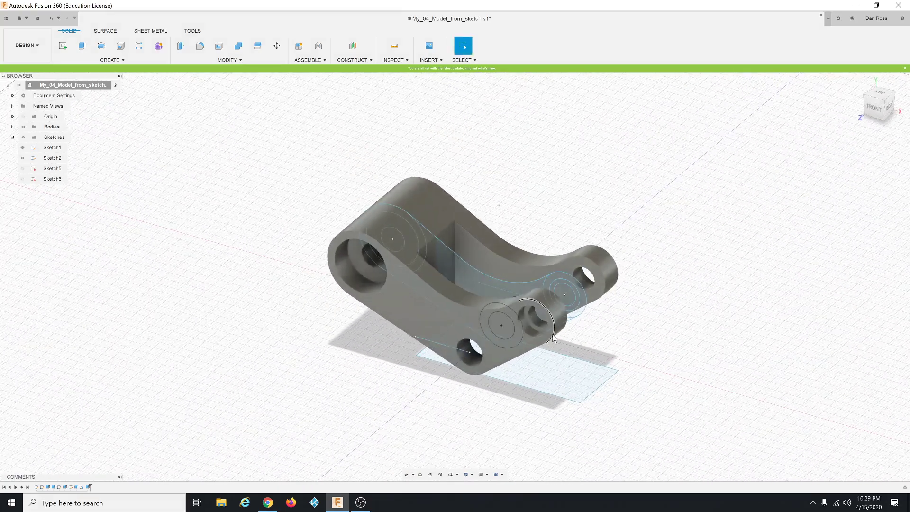
scroll(419, 286, up, 5)
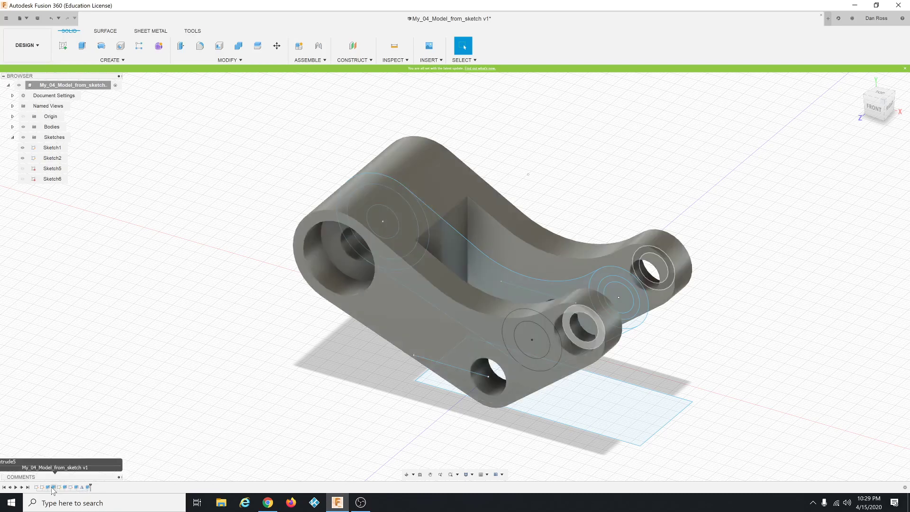
click(53, 488)
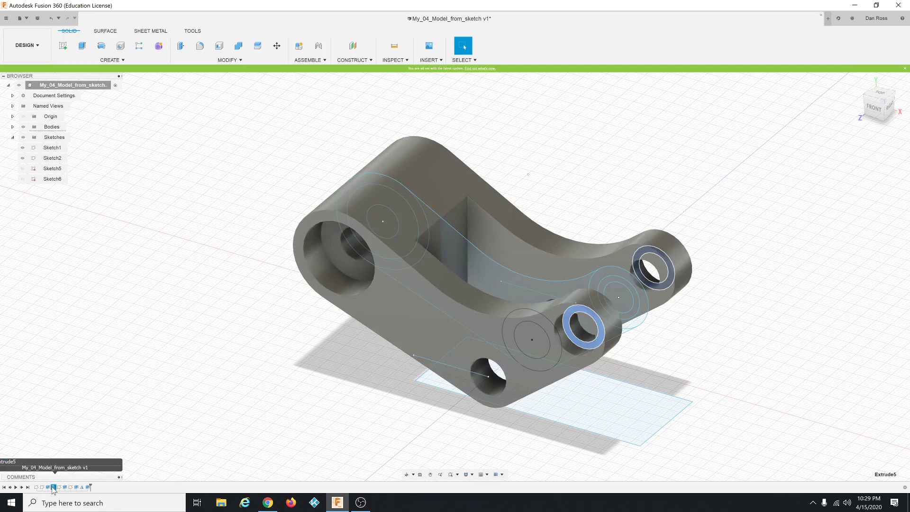
click(227, 60)
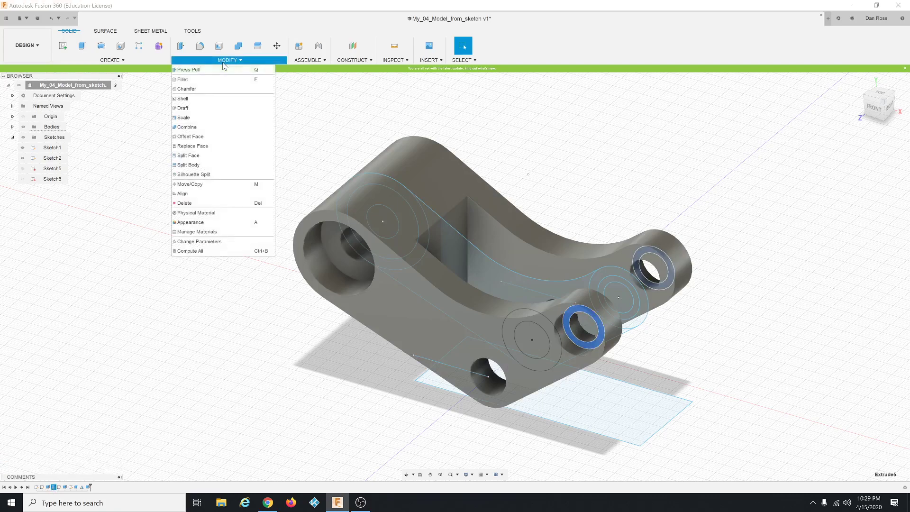
click(196, 242)
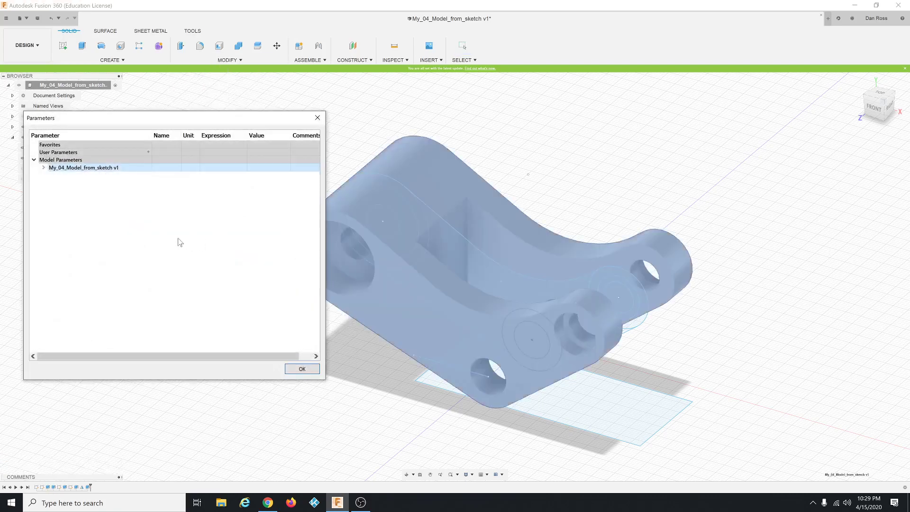
click(43, 168)
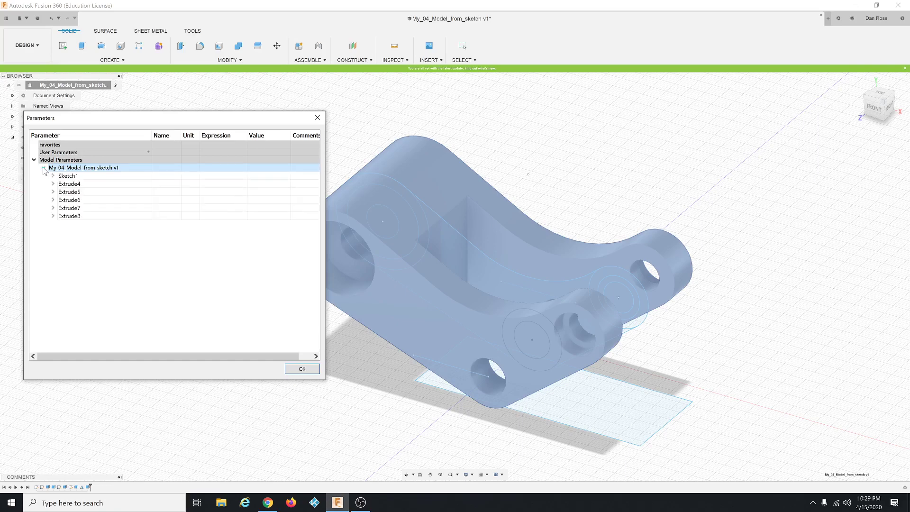
click(53, 193)
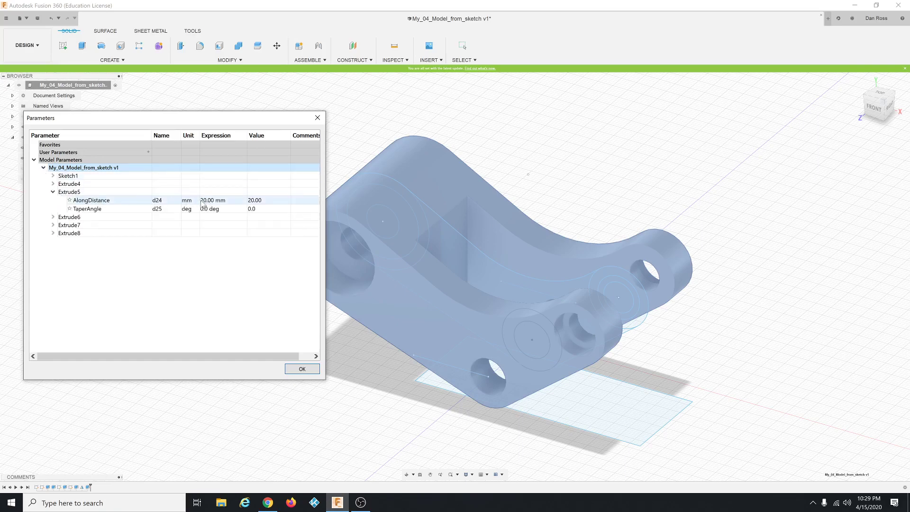
click(203, 201)
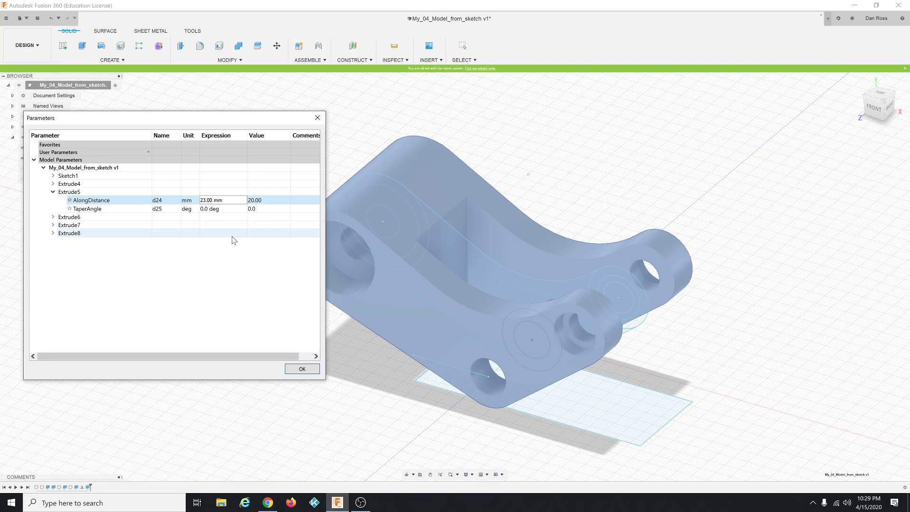
key(Return)
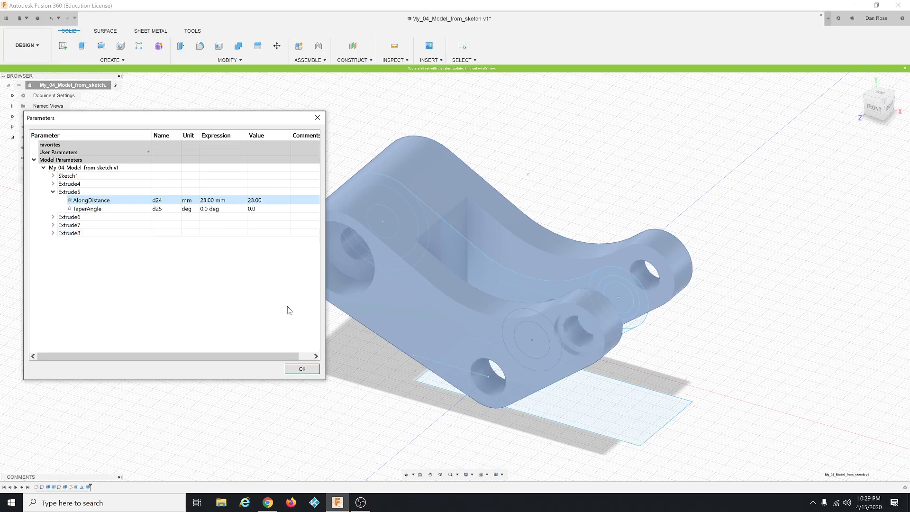
click(309, 372)
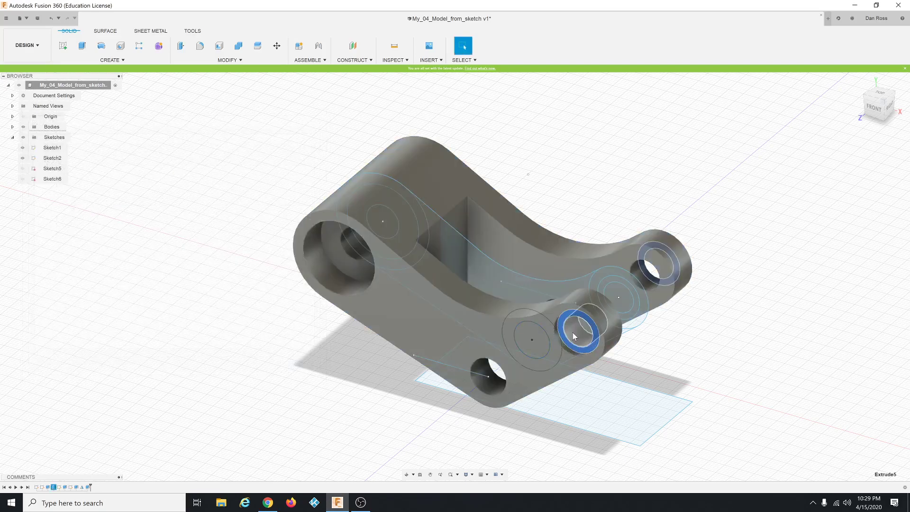
scroll(572, 331, up, 3)
mouse_move(651, 371)
shift+middle_down()
mouse_move(598, 369)
mouse_move(662, 369)
shift+middle_up()
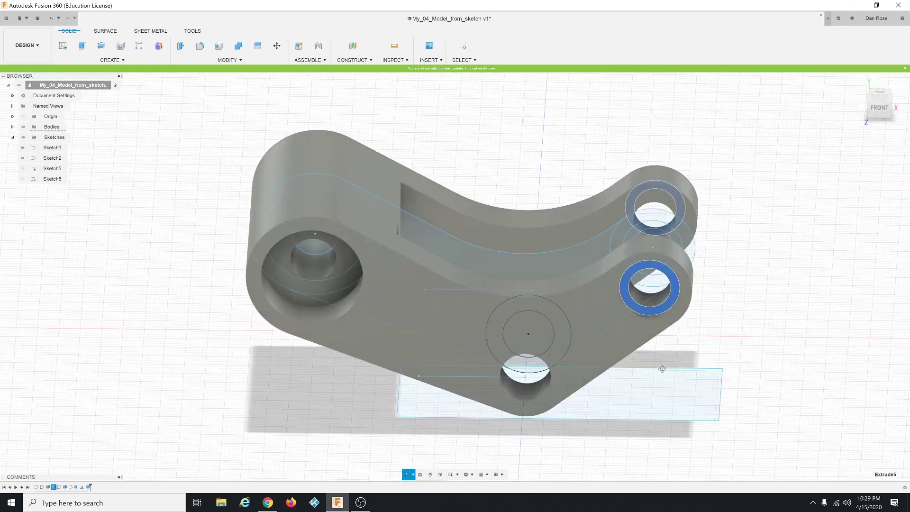
key(Escape)
scroll(66, 166, down, 1)
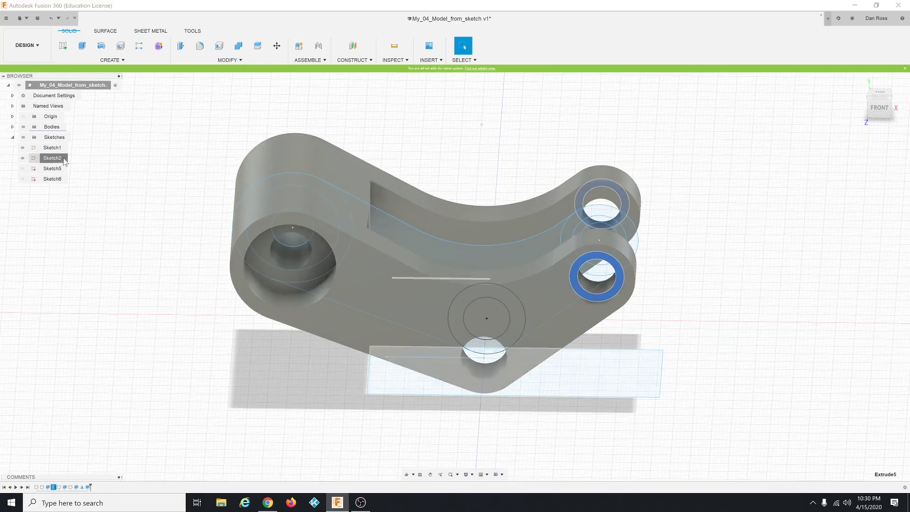
click(66, 161)
right_click(66, 161)
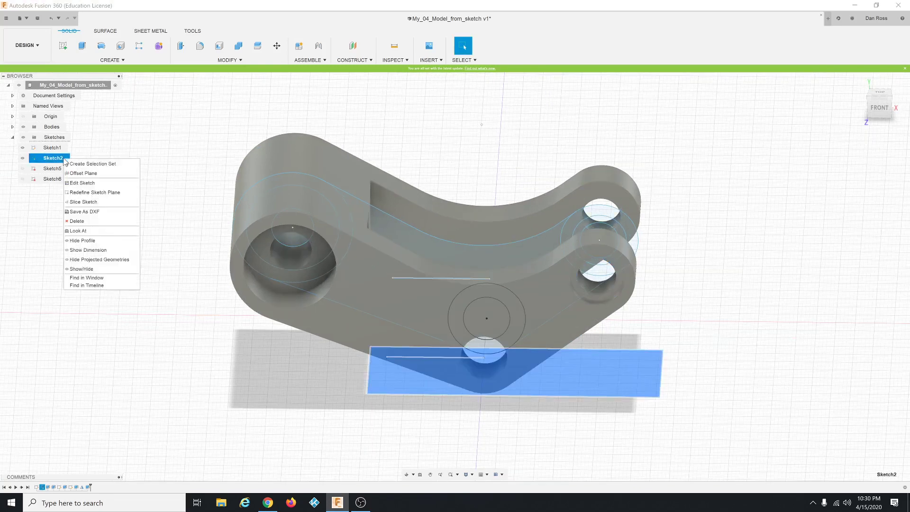
click(85, 183)
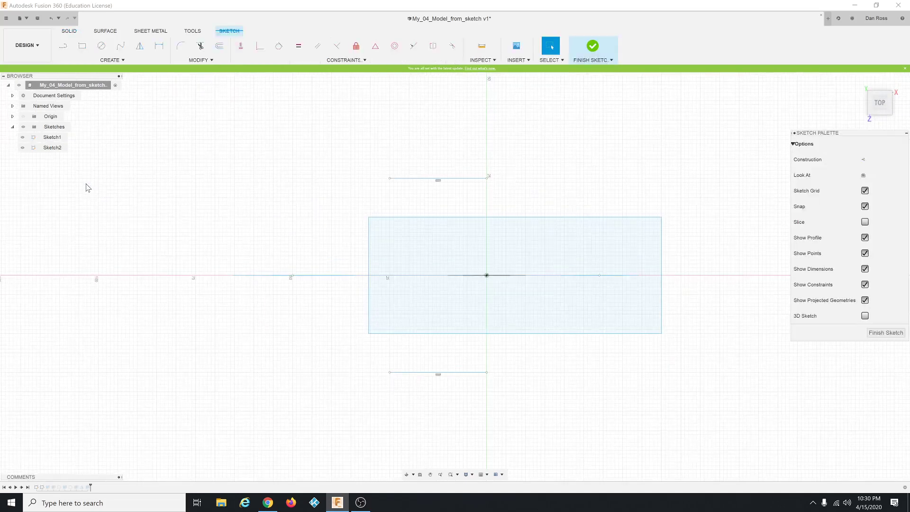
click(592, 47)
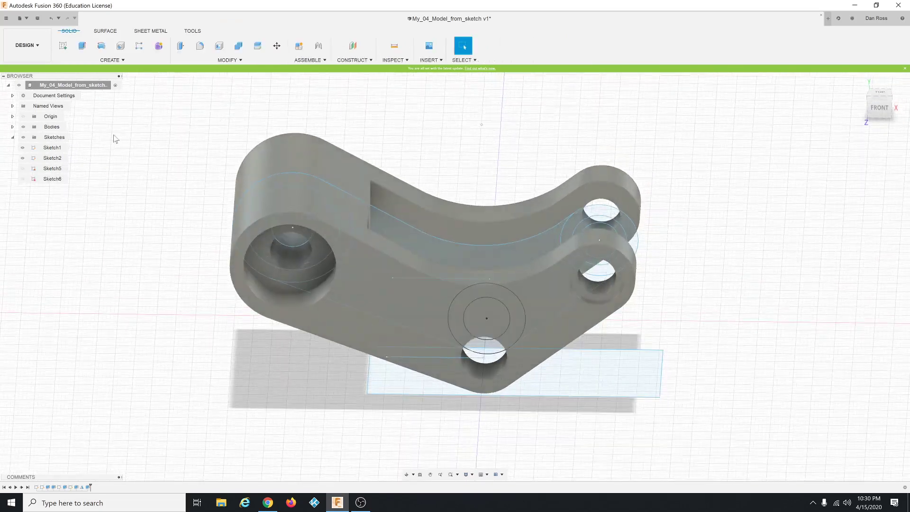
click(62, 159)
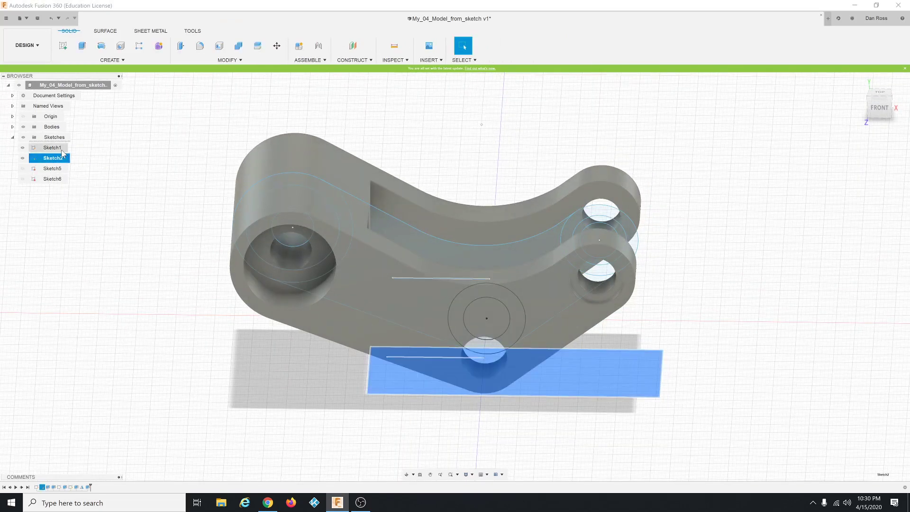
Edit Sketch1 and set the diameter of the long arm's 24 mm circle to 22 mm
click(62, 149)
right_click(62, 151)
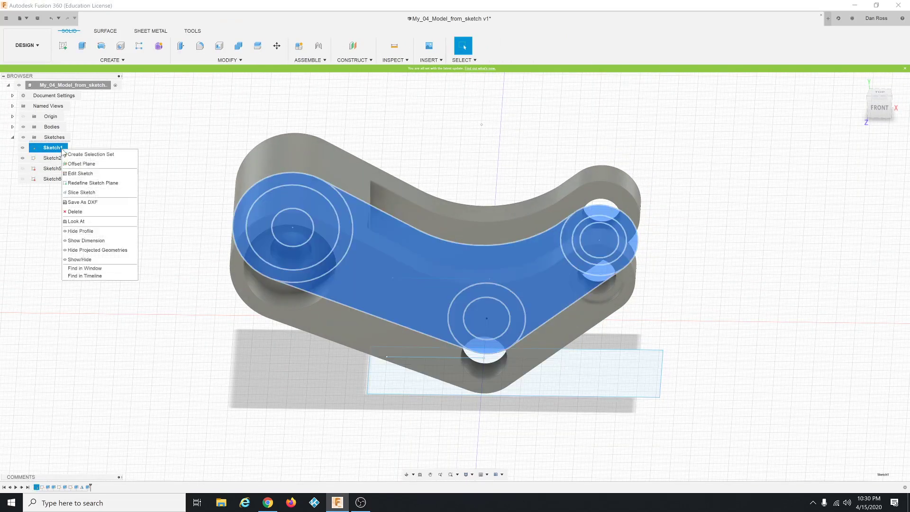
click(73, 178)
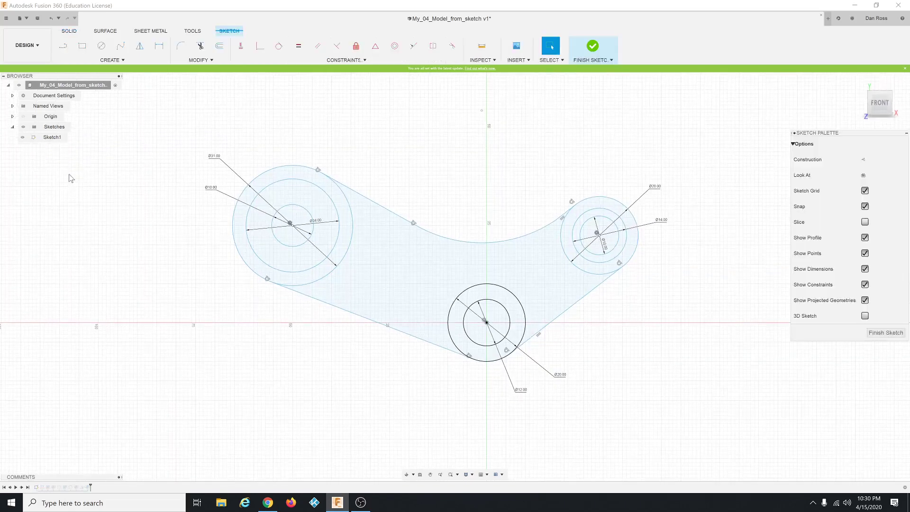
double_click(319, 225)
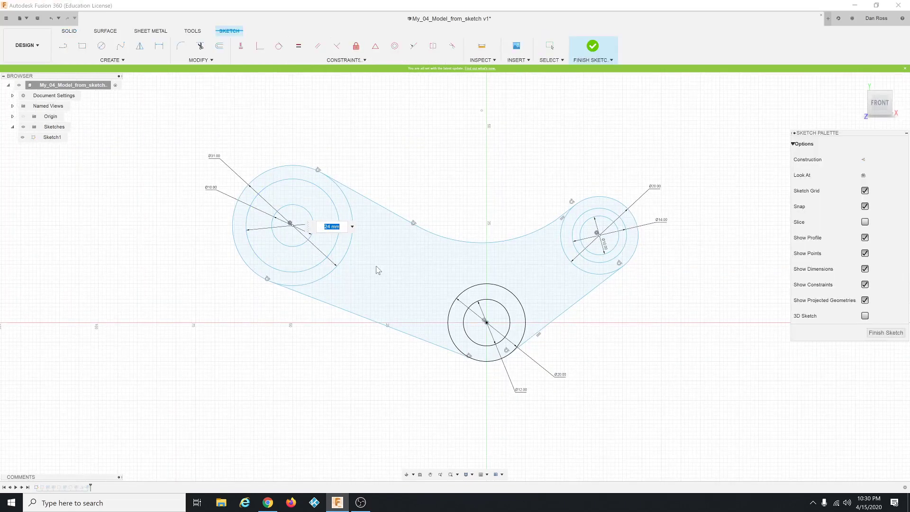
key(Return)
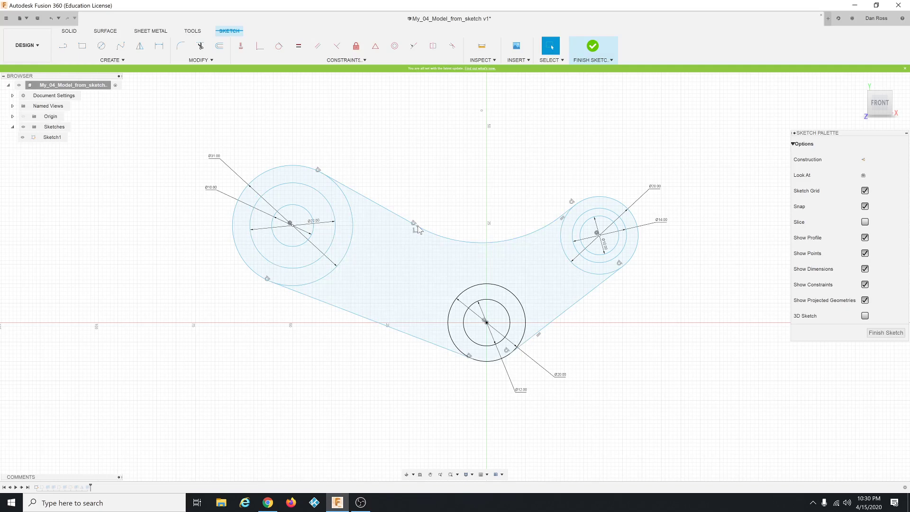
Move the arc's long-arm endpoint to about X -23, Y 23 mm and make the arc tangent to the short arm's upper line
drag(417, 227, 397, 239)
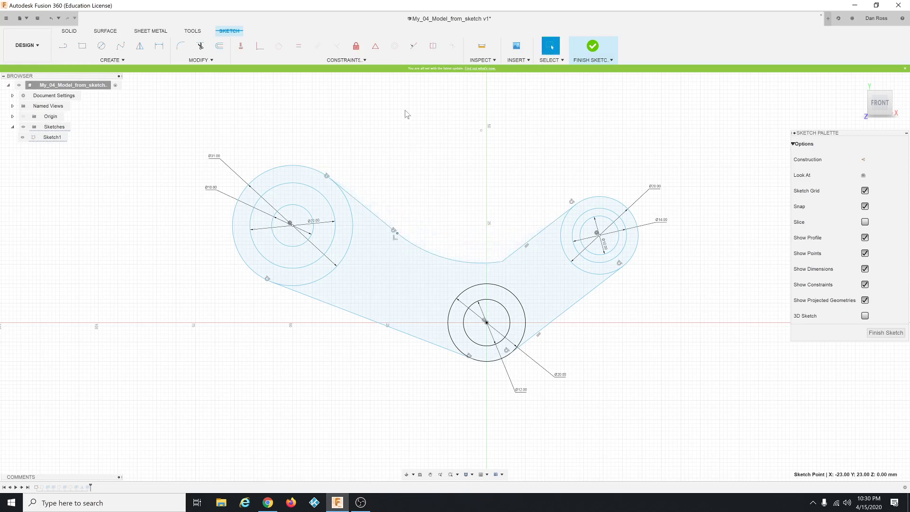
click(280, 52)
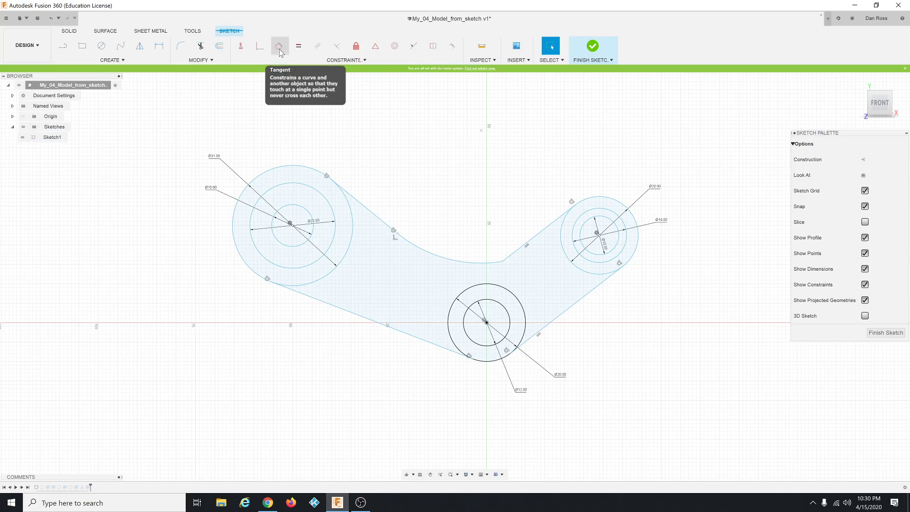
click(281, 51)
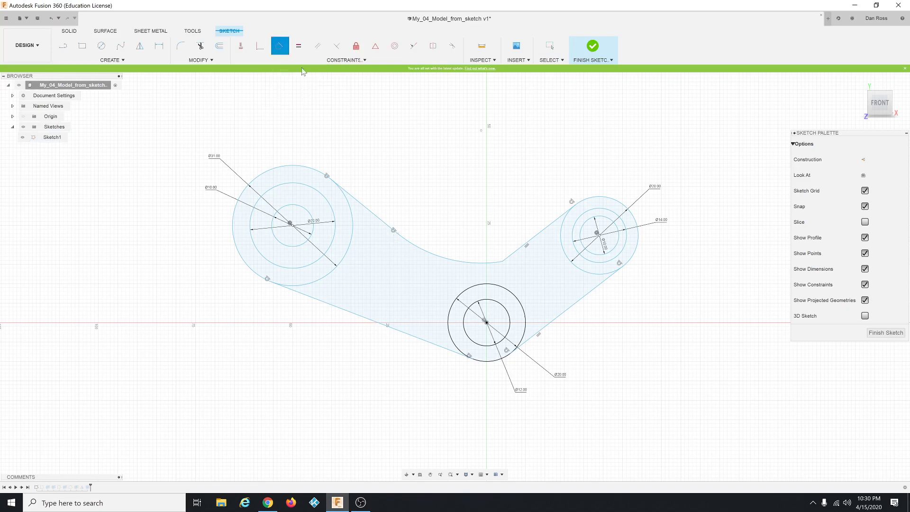
click(495, 261)
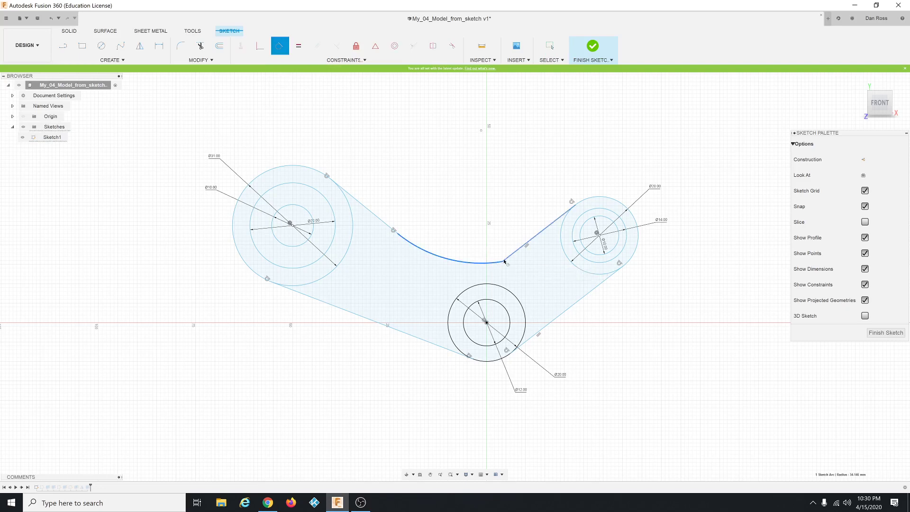
click(506, 259)
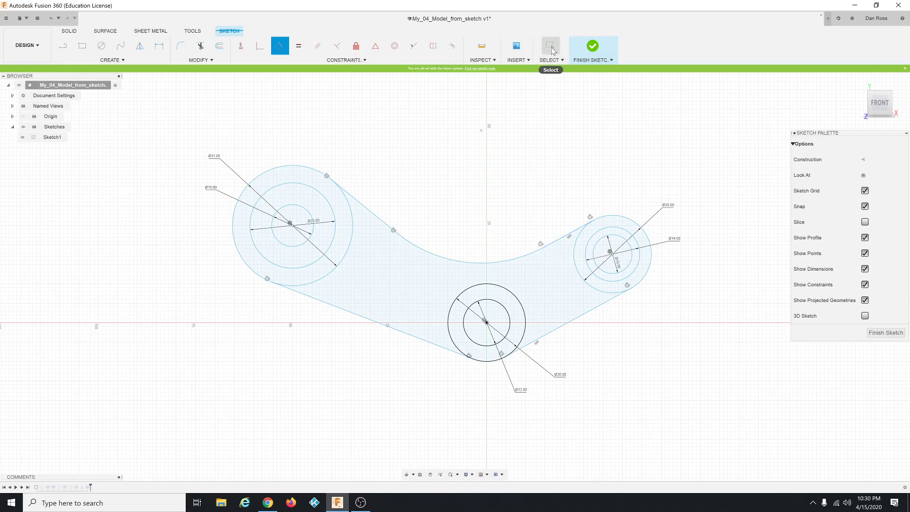
click(550, 47)
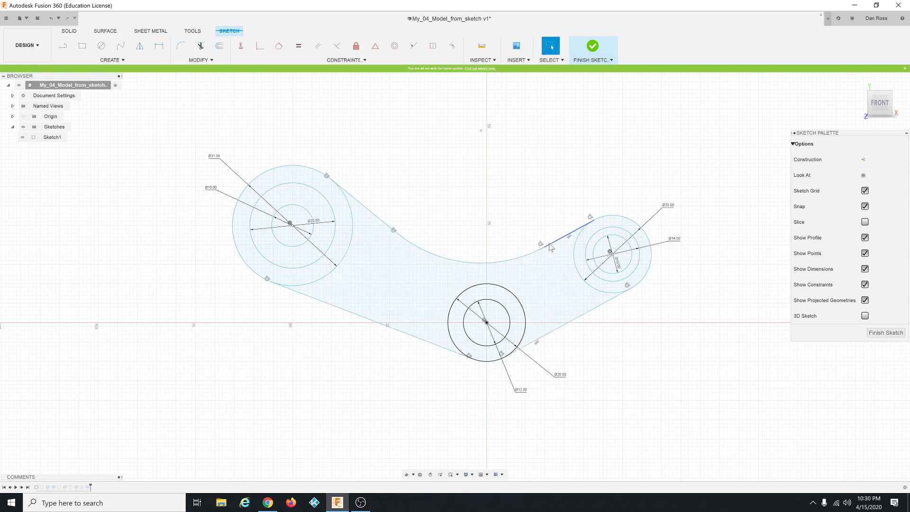
Reshape Sketch1 by moving the arc's short-arm endpoint to about (15, 19) mm and the arm-end centres to about (46, 18) and (-39, 17) mm; finish the sketch
mouse_move(546, 251)
mouse_down()
mouse_move(511, 245)
mouse_move(569, 260)
mouse_up()
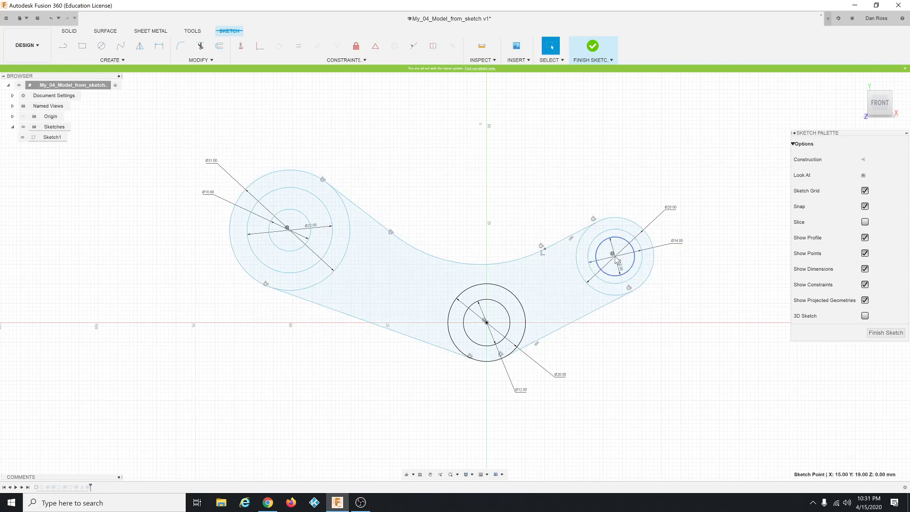
mouse_move(615, 257)
mouse_down()
mouse_move(665, 195)
mouse_move(647, 232)
mouse_move(612, 227)
mouse_move(643, 250)
mouse_move(635, 212)
mouse_move(619, 235)
mouse_move(653, 230)
mouse_move(653, 245)
mouse_move(628, 265)
mouse_move(675, 223)
mouse_move(657, 244)
mouse_move(658, 223)
mouse_move(608, 219)
mouse_move(641, 231)
mouse_move(678, 261)
mouse_move(636, 262)
mouse_move(673, 265)
mouse_move(652, 261)
mouse_move(673, 258)
mouse_move(666, 257)
mouse_up()
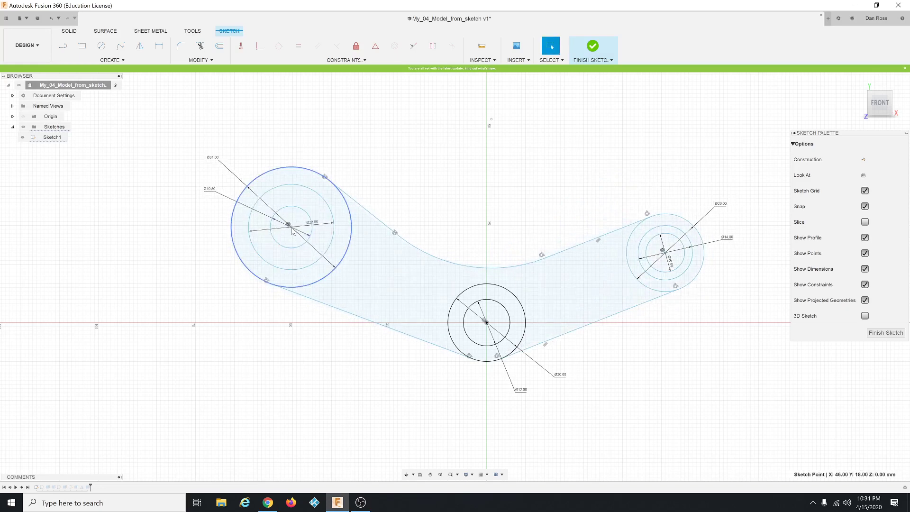
mouse_move(291, 228)
mouse_down()
mouse_move(371, 219)
mouse_move(333, 203)
mouse_move(326, 223)
mouse_move(338, 261)
mouse_up()
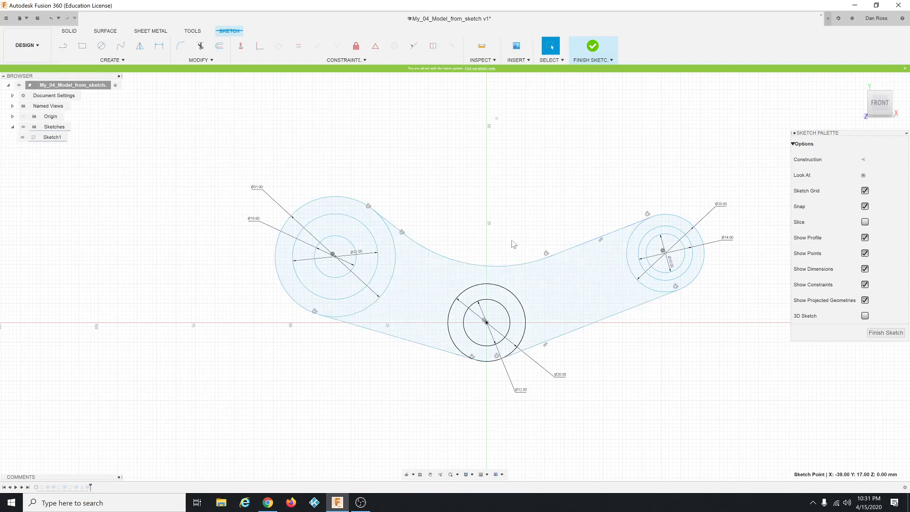
click(609, 56)
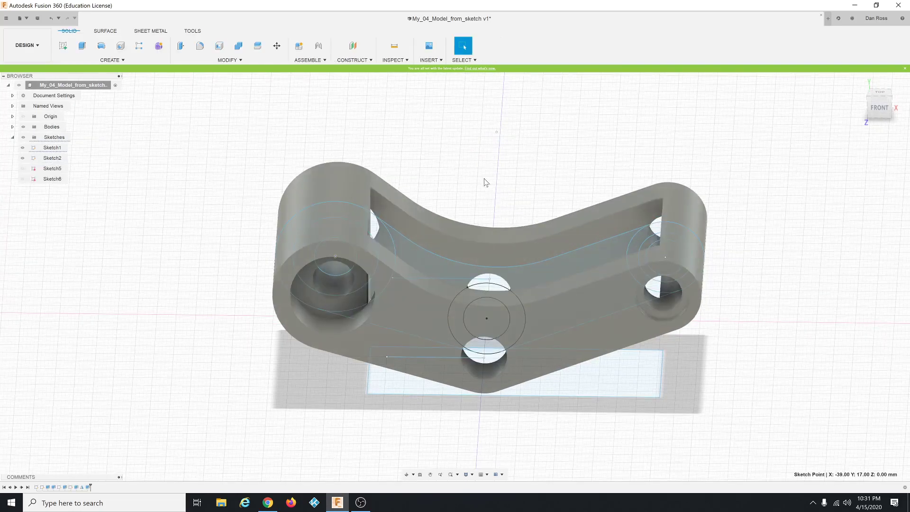
shift+middle_drag(509, 194, 426, 173)
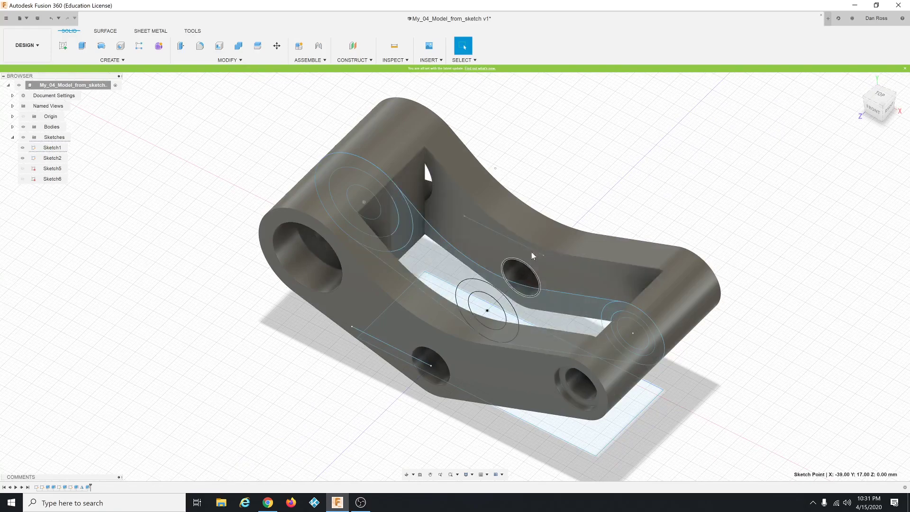
shift+middle_drag(596, 197, 479, 163)
mouse_move(451, 185)
shift+middle_down()
mouse_move(455, 177)
mouse_move(423, 171)
mouse_move(442, 191)
shift+middle_up()
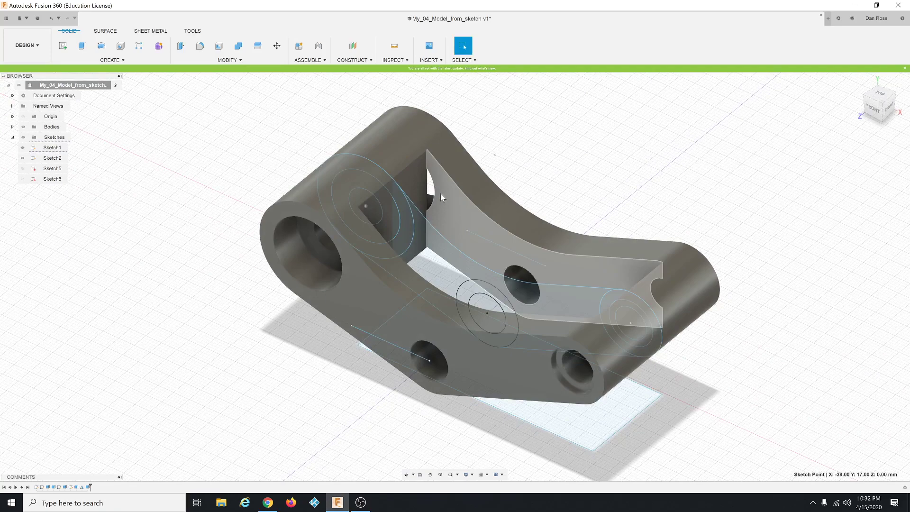